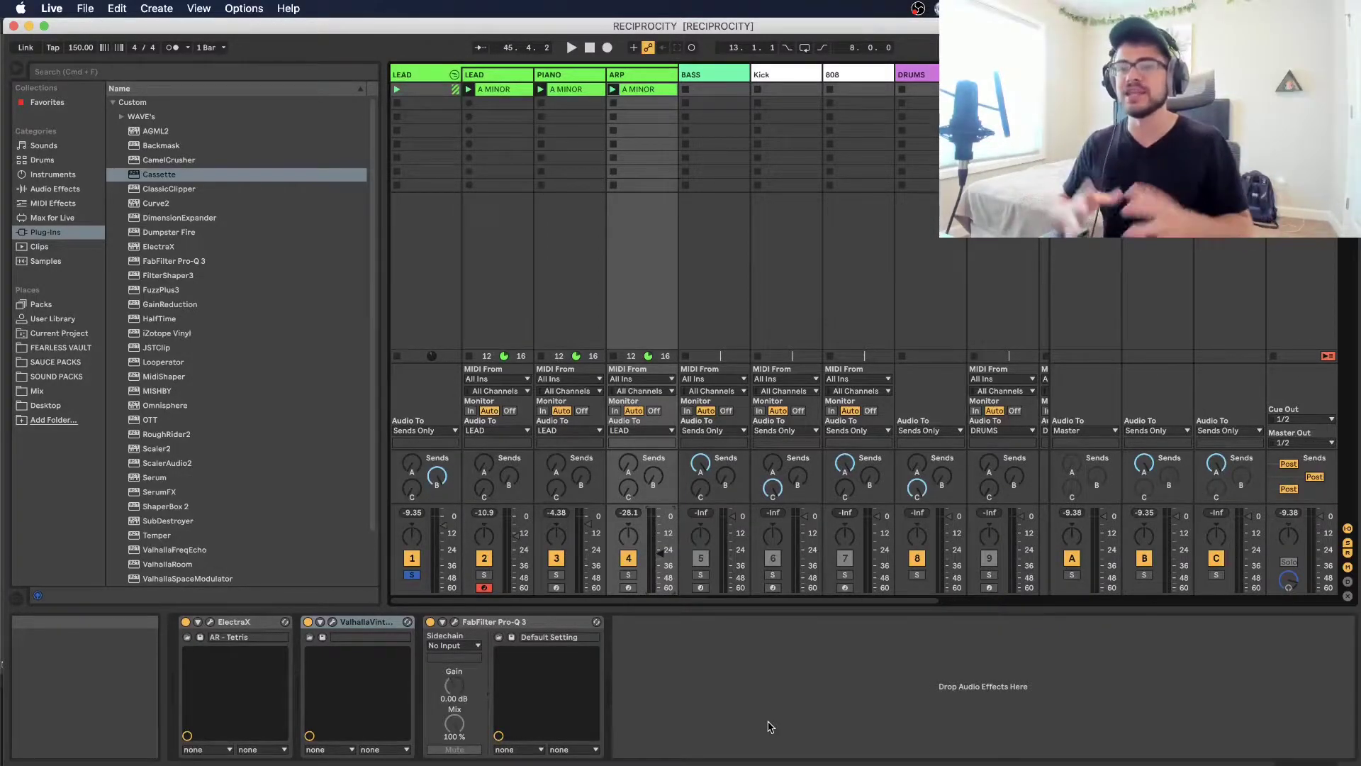
# Step: Inspect the FabFilter Pro-Q 3 high-frequency boost on the C-DRUMS return track and close the EQ
pyautogui.click(1113, 248)
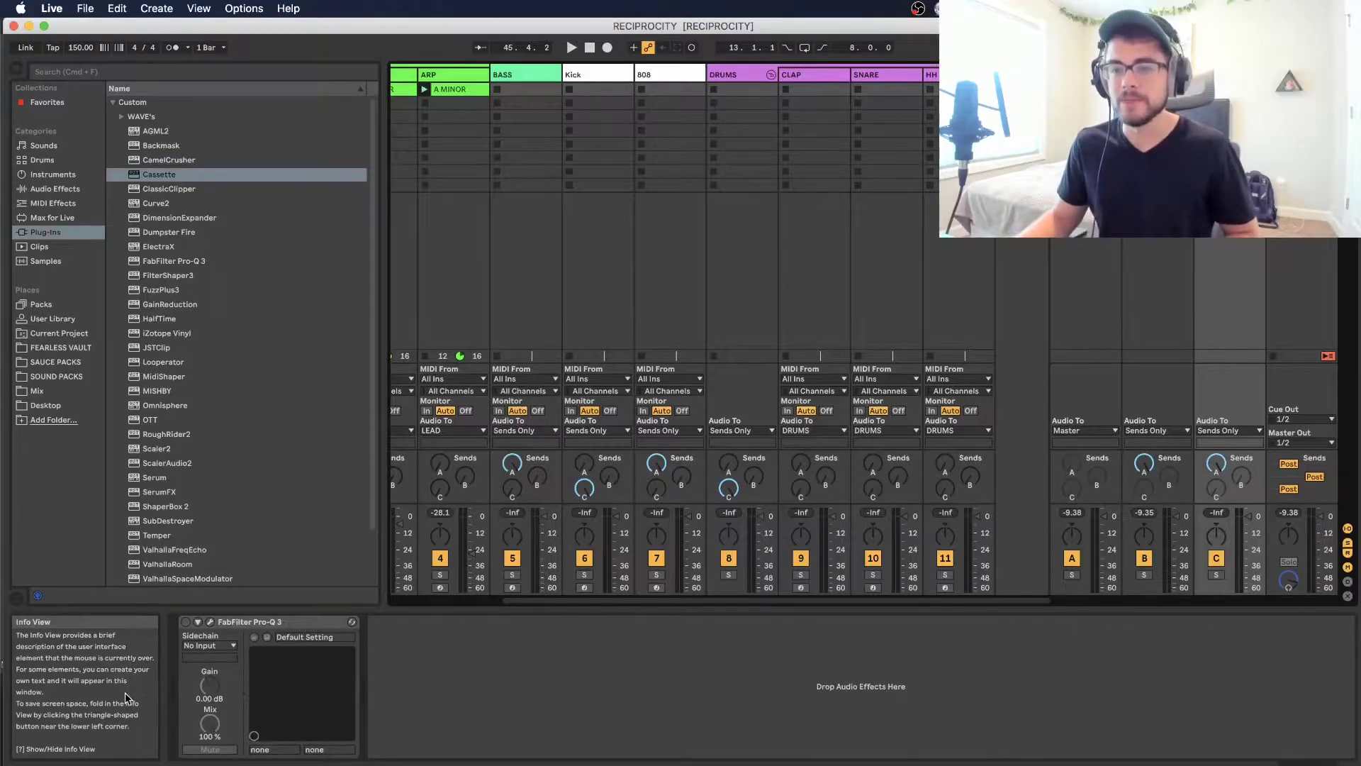
pyautogui.click(250, 622)
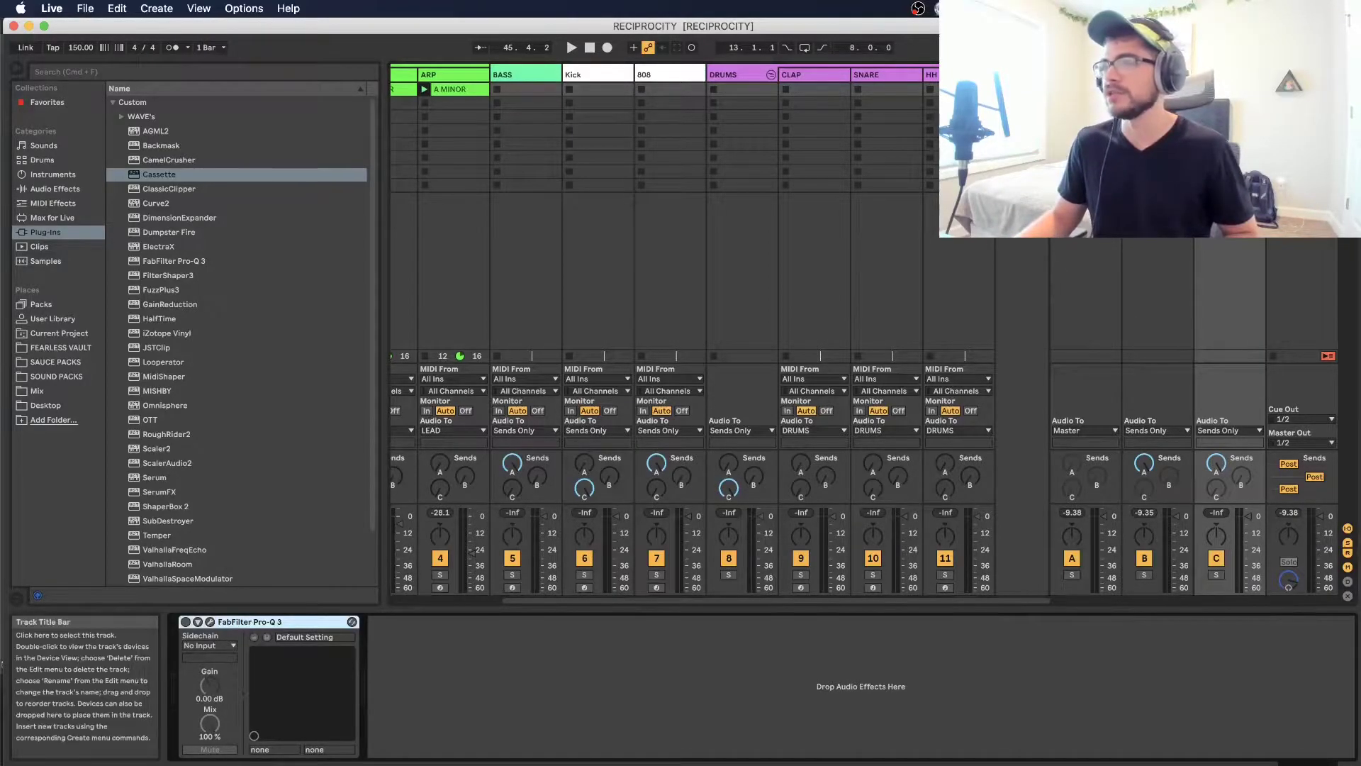
pyautogui.click(210, 622)
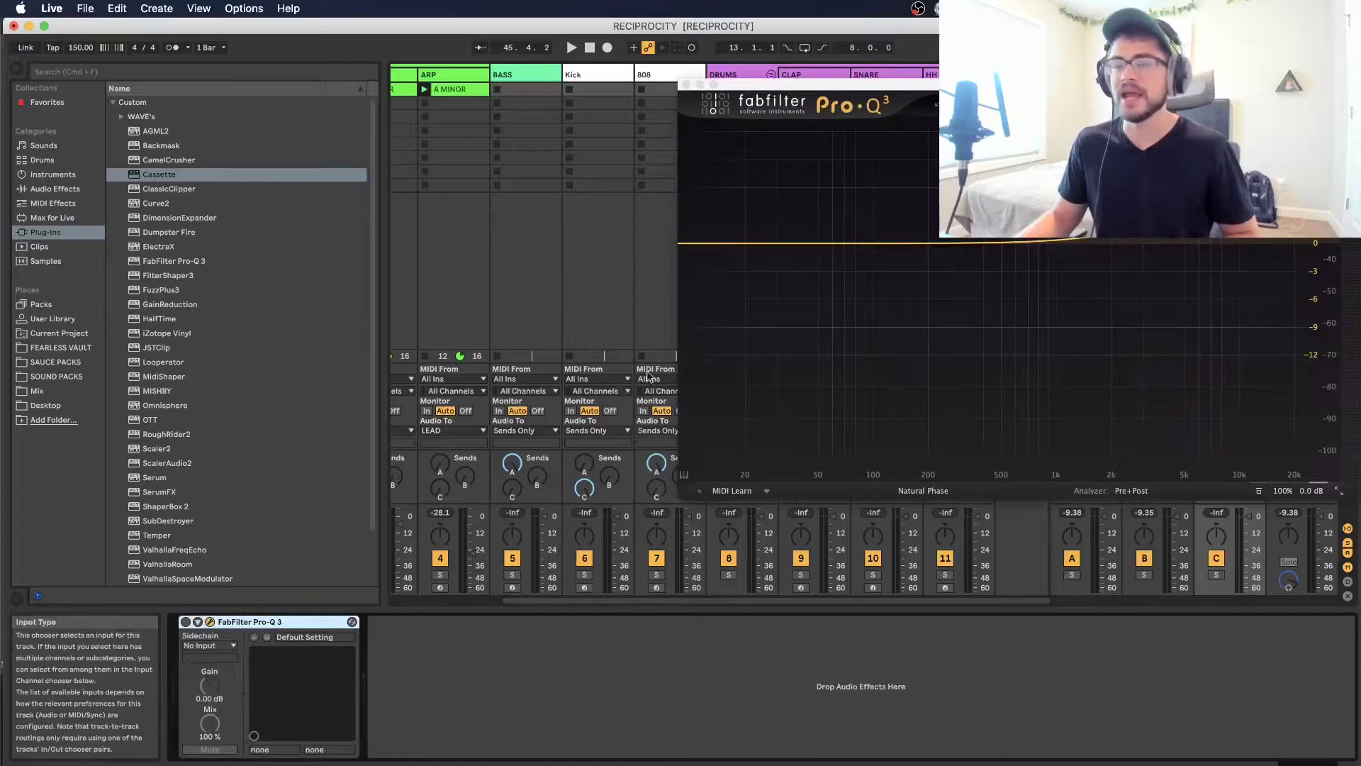
pyautogui.moveTo(1029, 86); pyautogui.dragTo(459, 98)
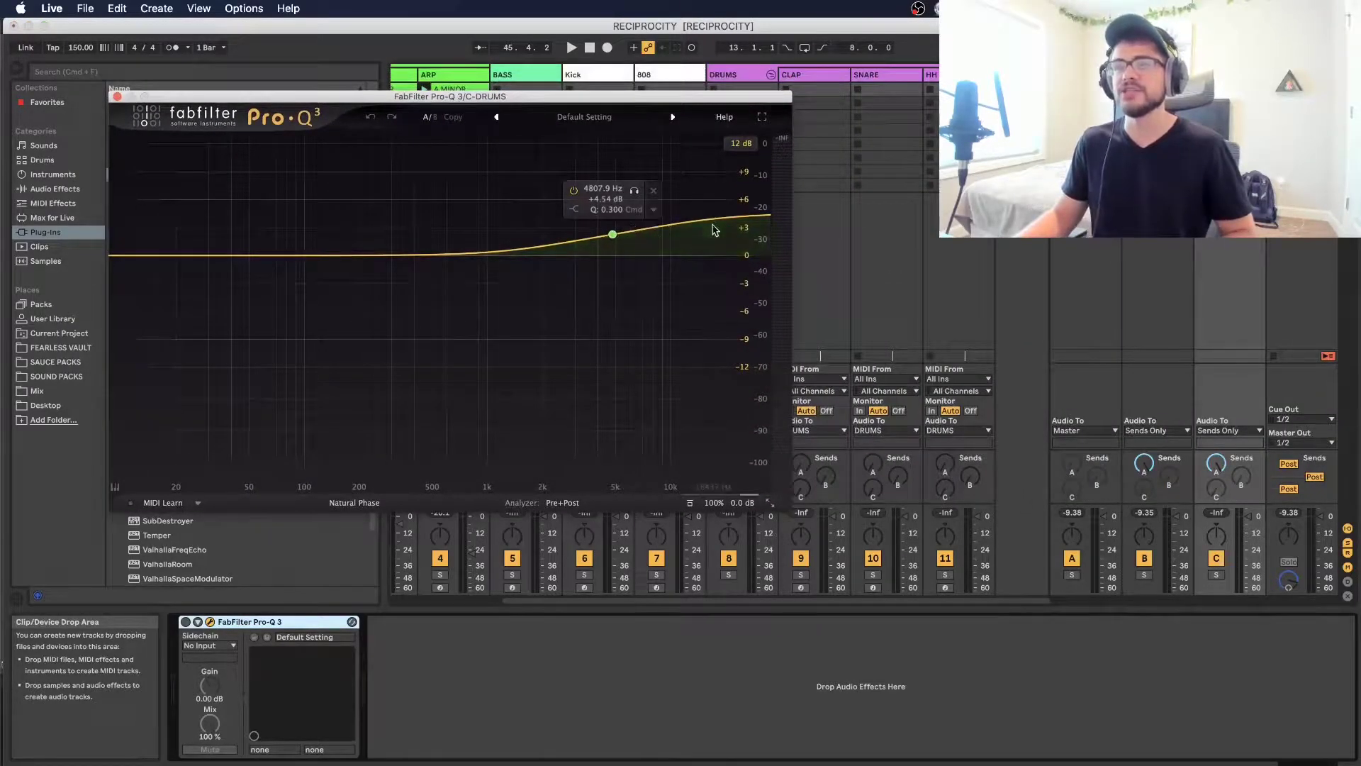
pyautogui.click(117, 97)
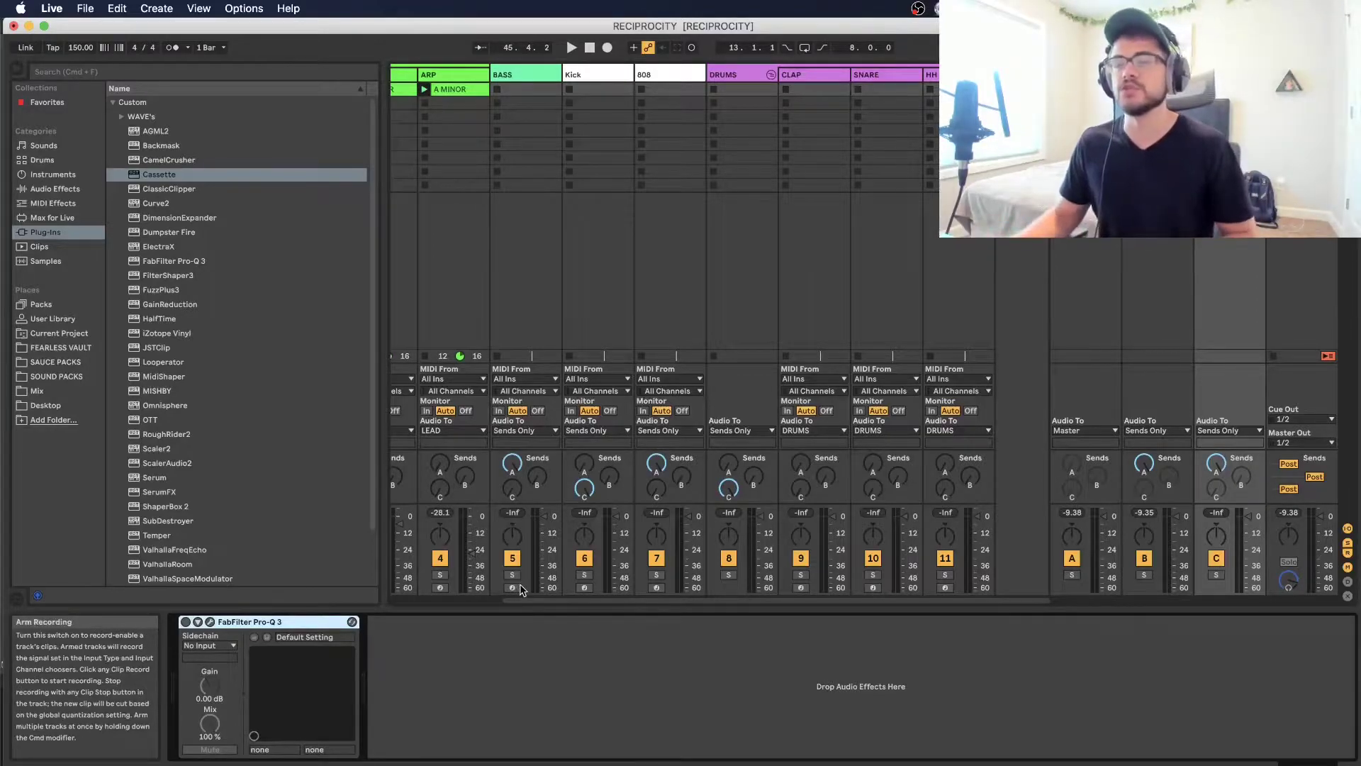
pyautogui.hscroll(-5, 524, 599)
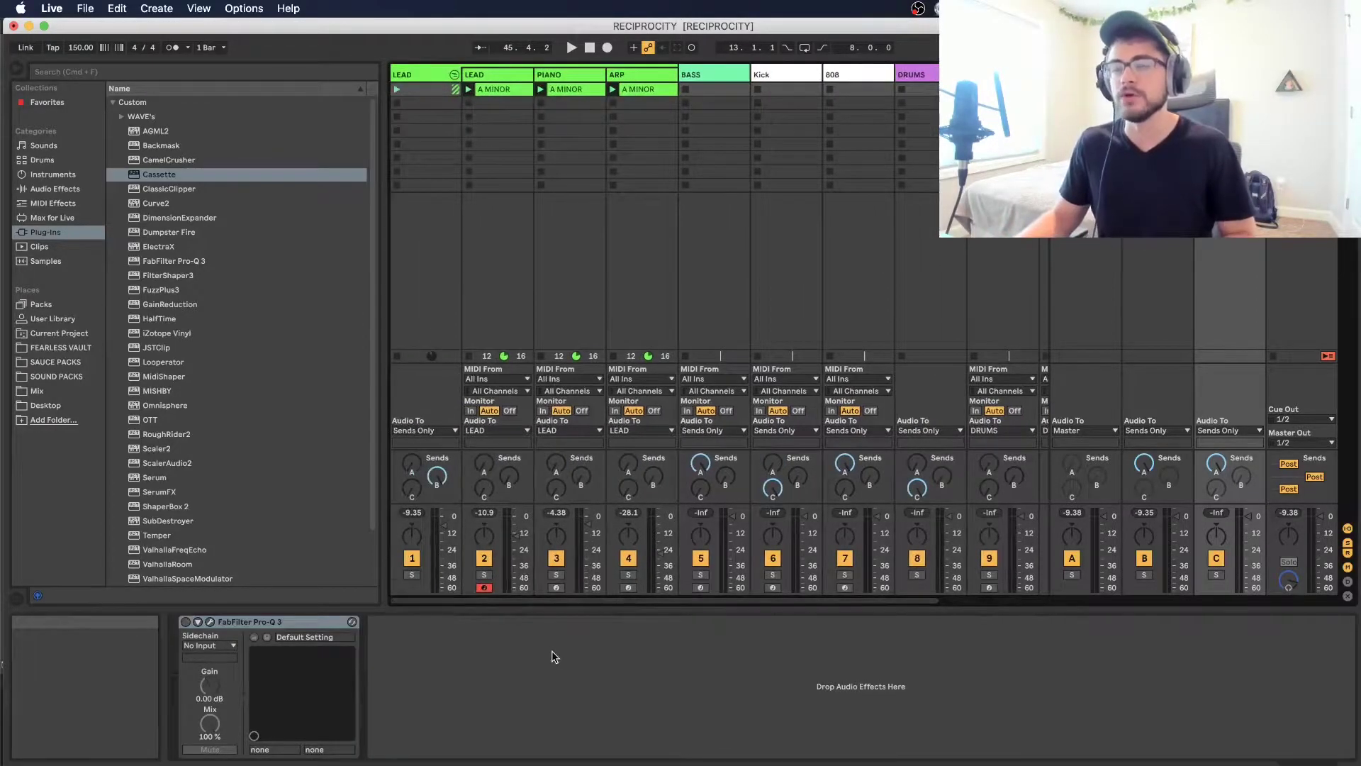
# Step: Build a four-bar clap clip with a C3 hit on beat 3 of every bar and play it back
pyautogui.press('space')
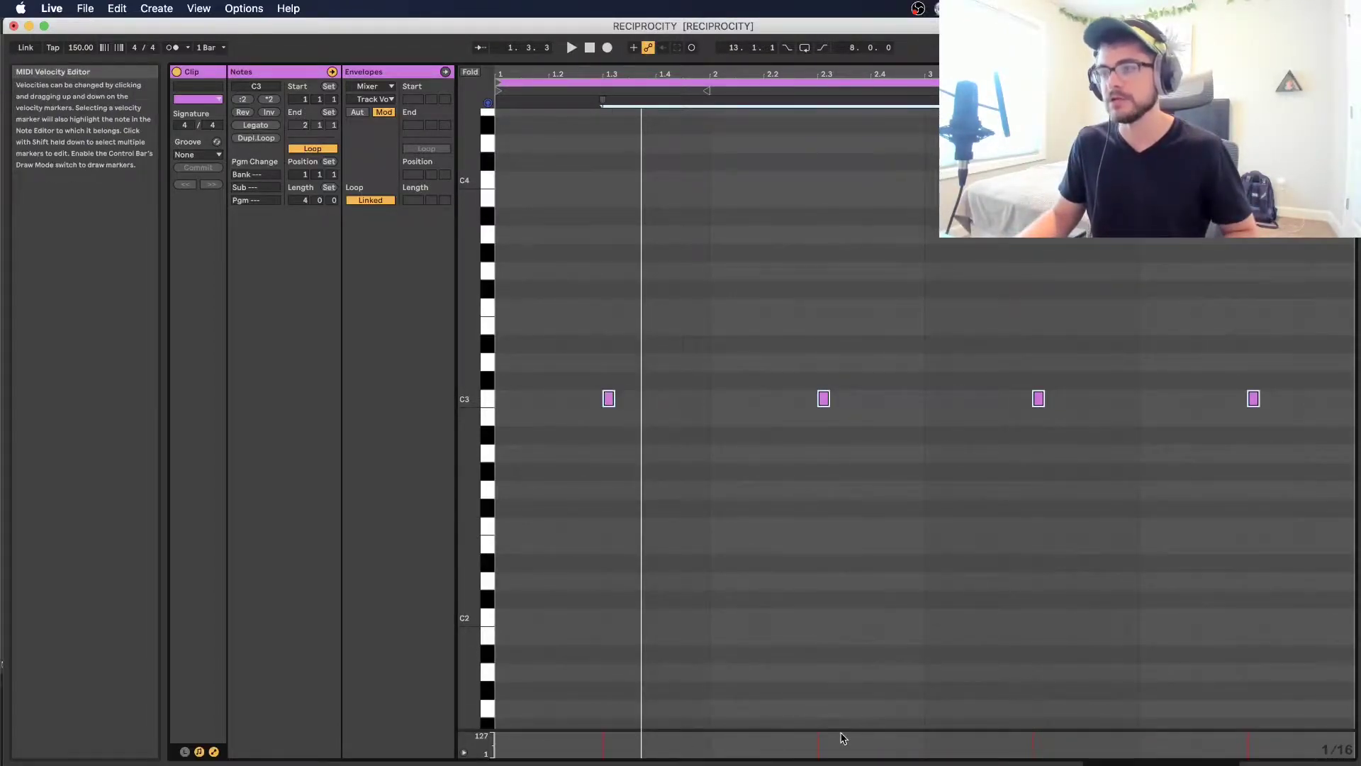
pyautogui.press('space')
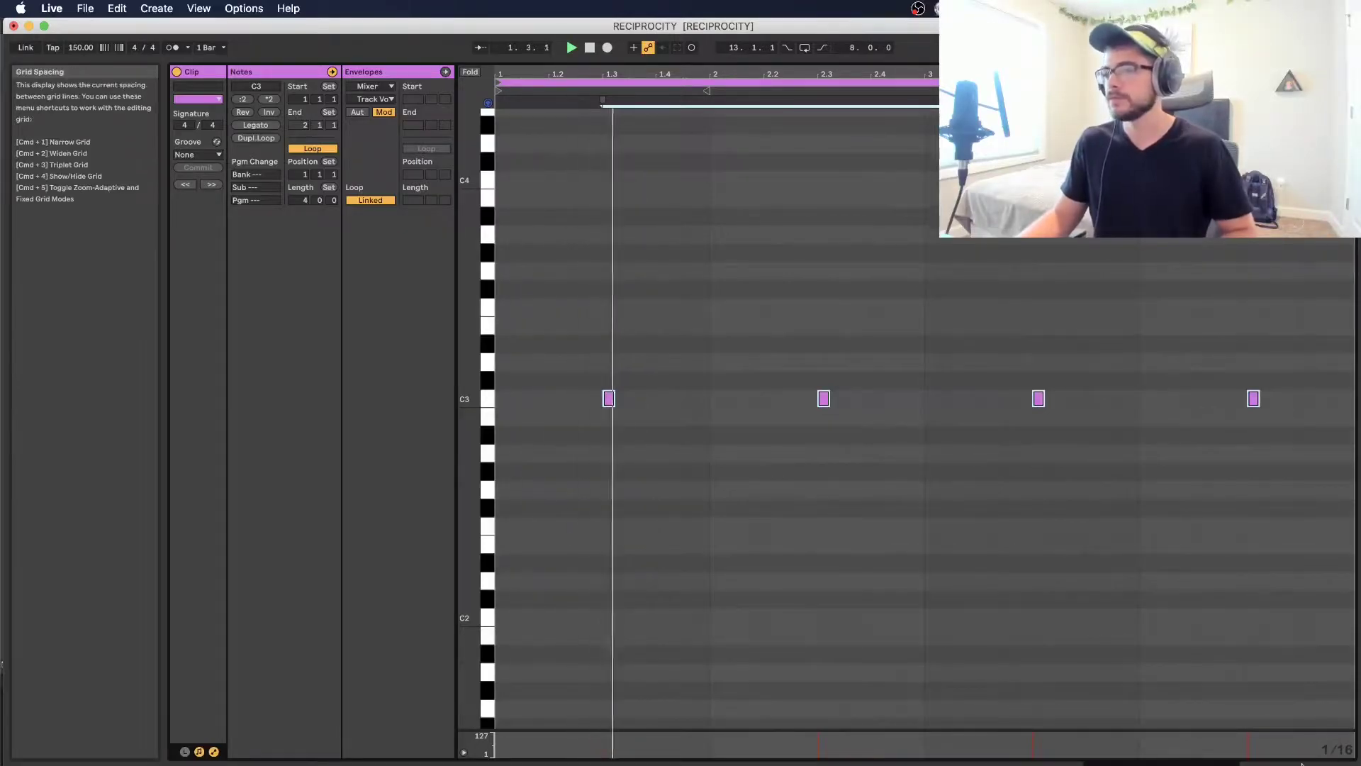
pyautogui.press('Tab')
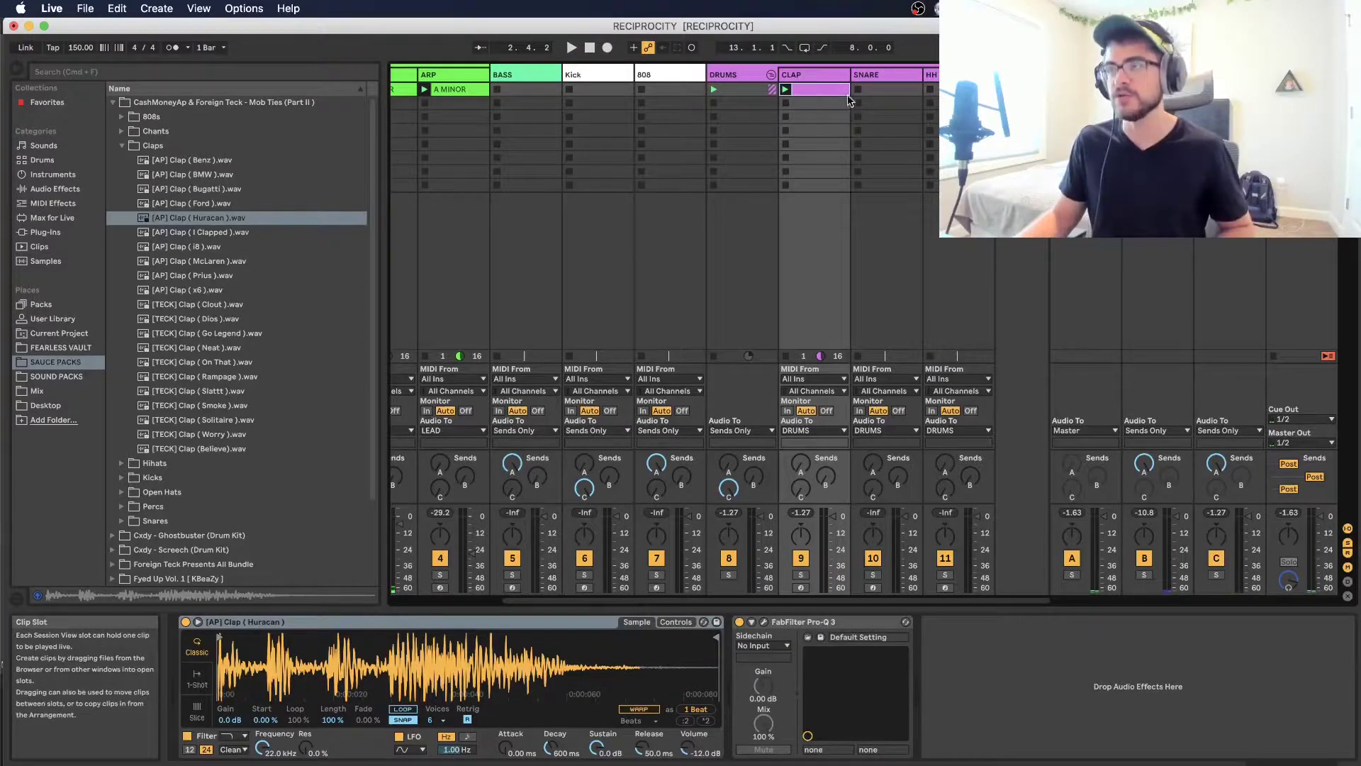
# Step: Give the SNARE track the clap pattern with the [AP] Snare ( Macan ).wav sample and audition it
pyautogui.click(878, 97)
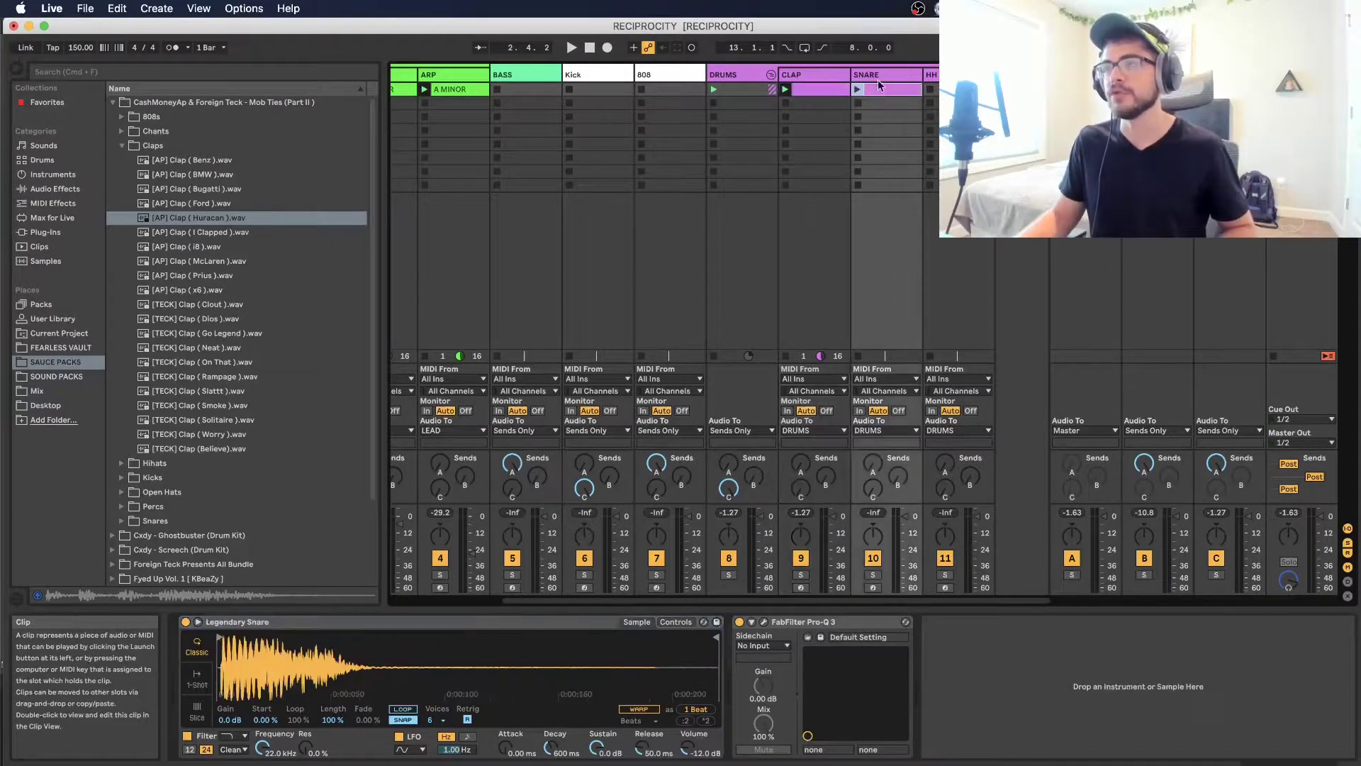
pyautogui.click(121, 147)
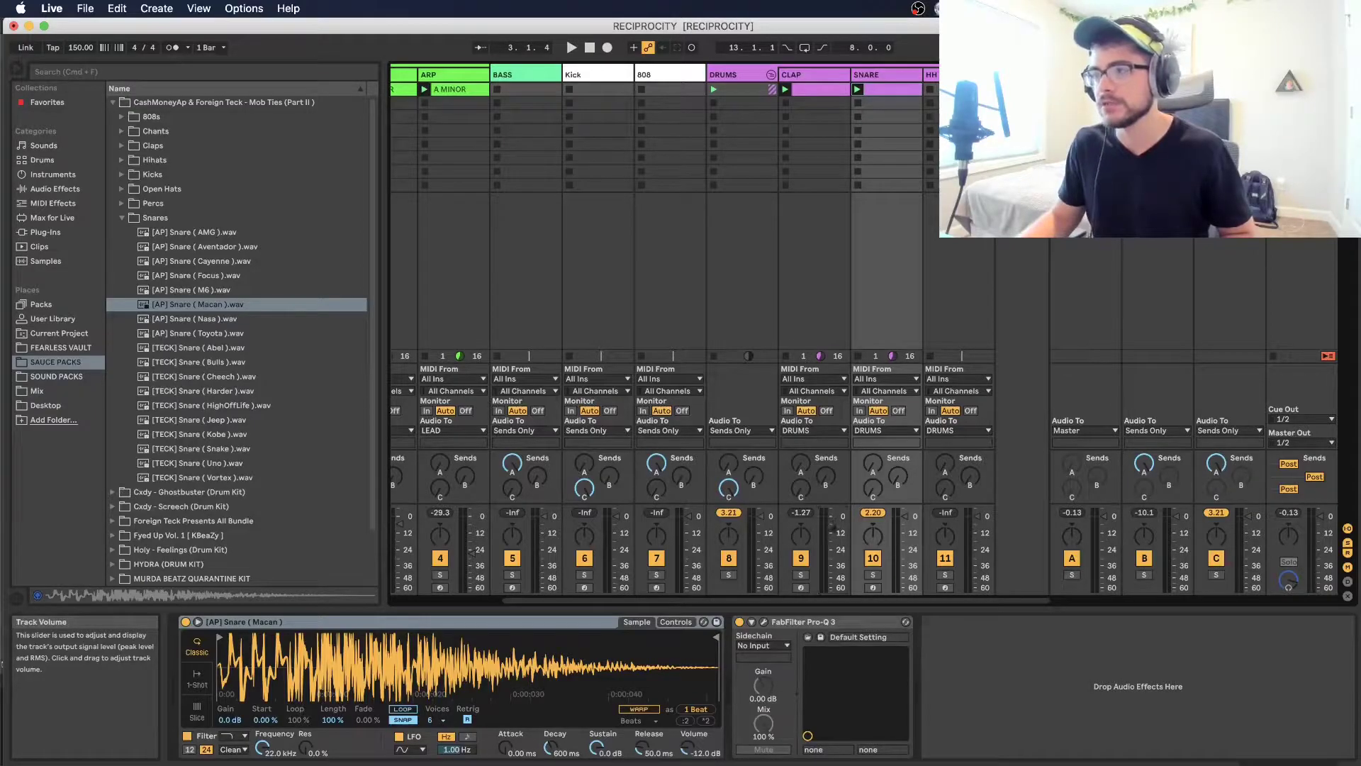
pyautogui.press('space')
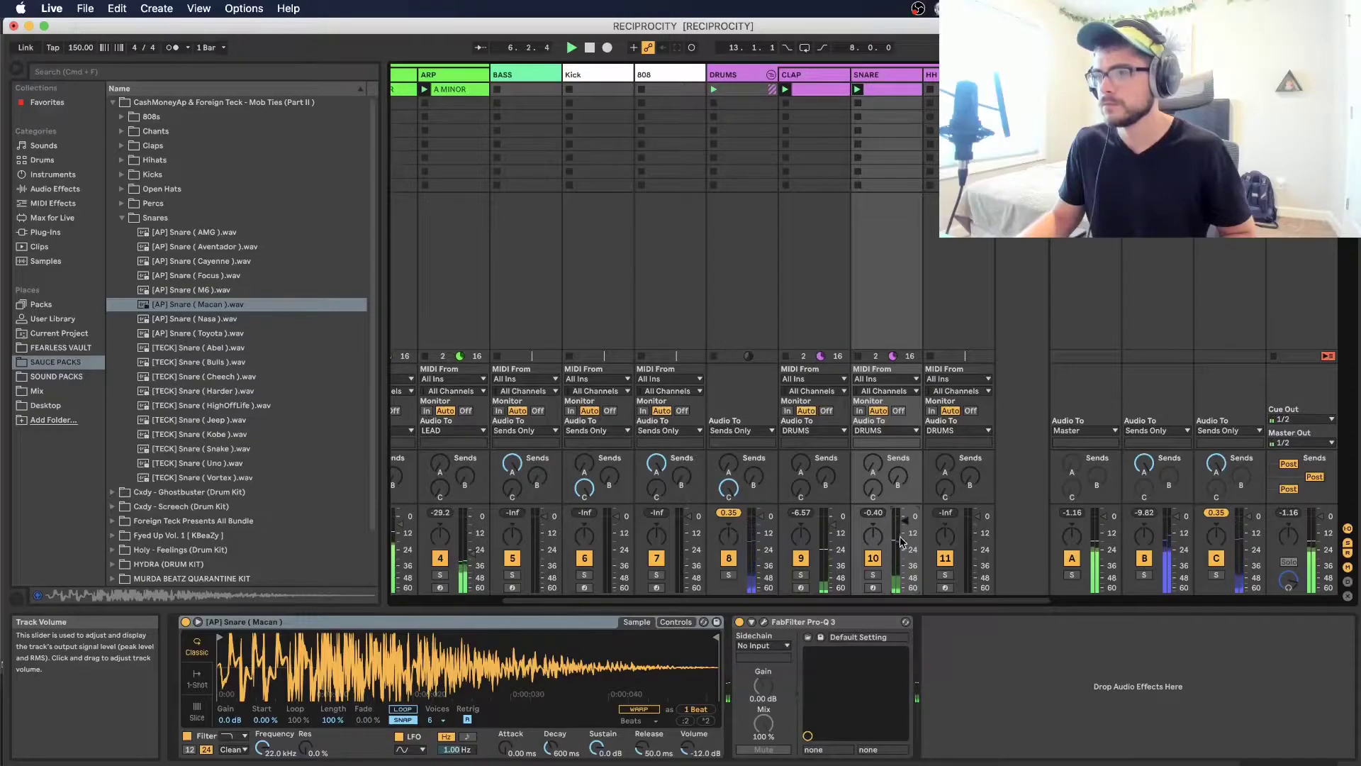
# Step: Group the CLAP and SNARE tracks and name the group CLAP
pyautogui.click(791, 77)
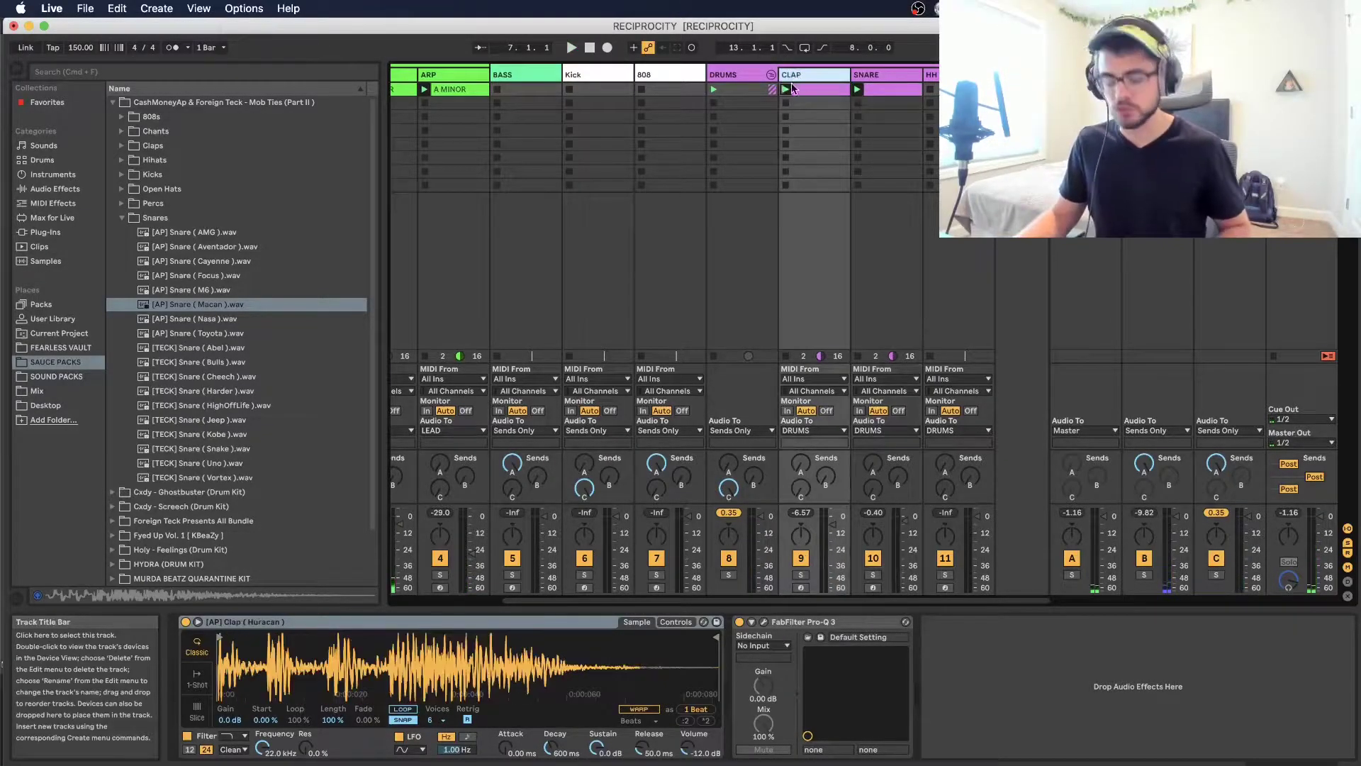
pyautogui.click(877, 77)
pyautogui.press('super+g')
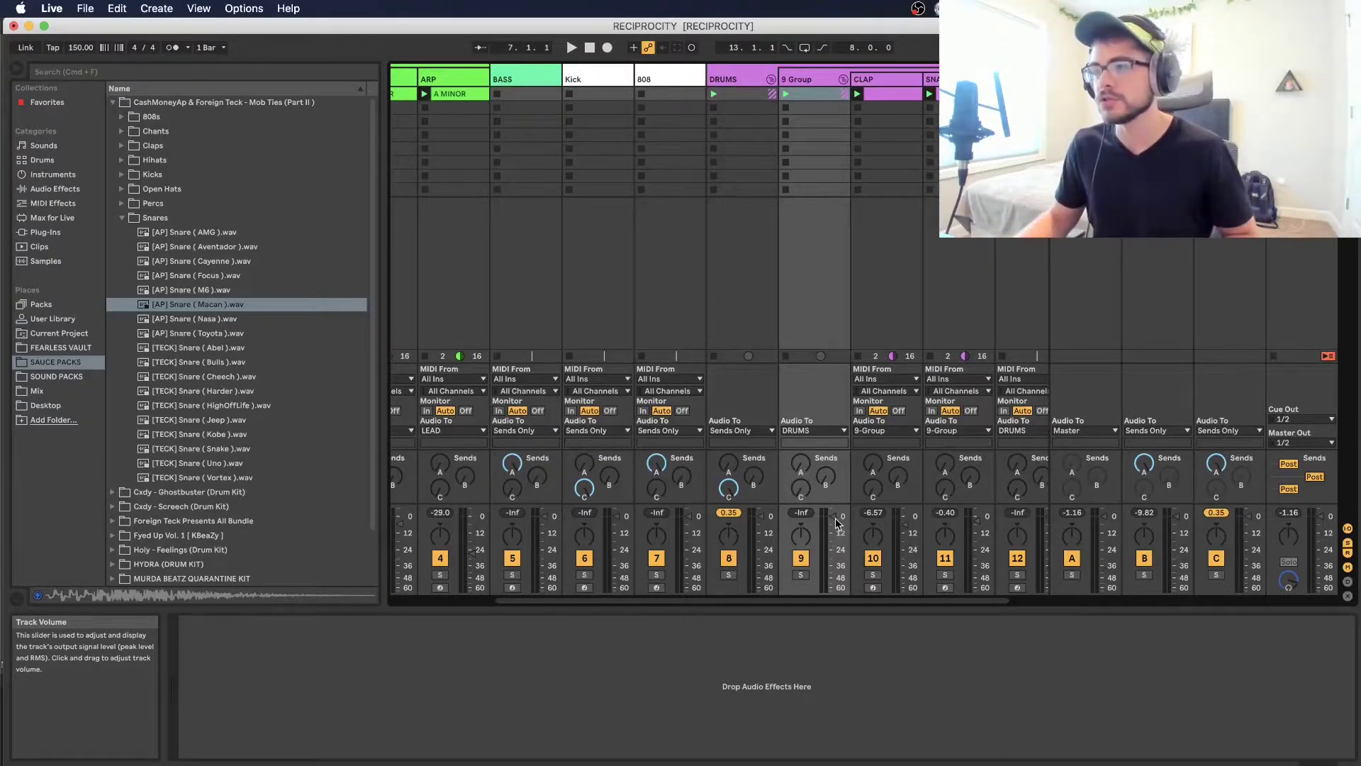
pyautogui.click(806, 81)
pyautogui.press('super+r')
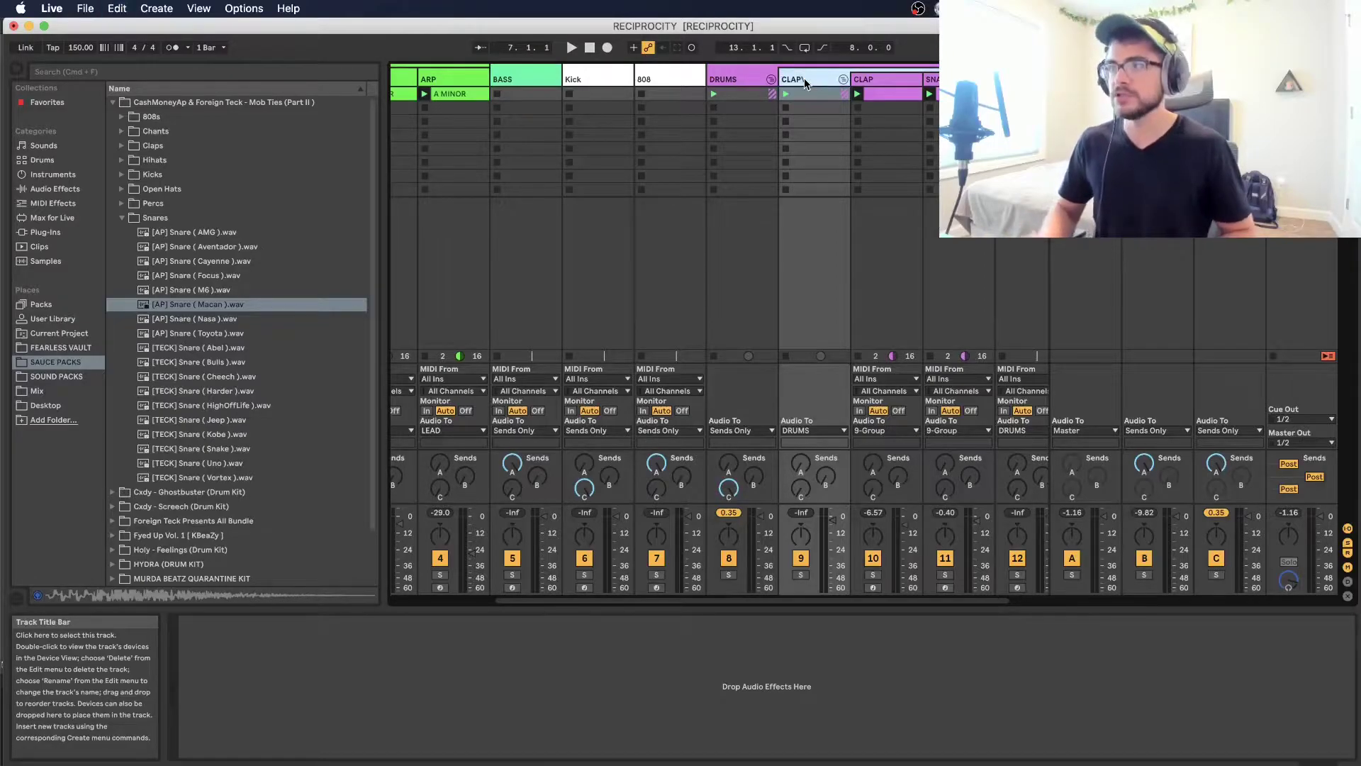
pyautogui.press('Return')
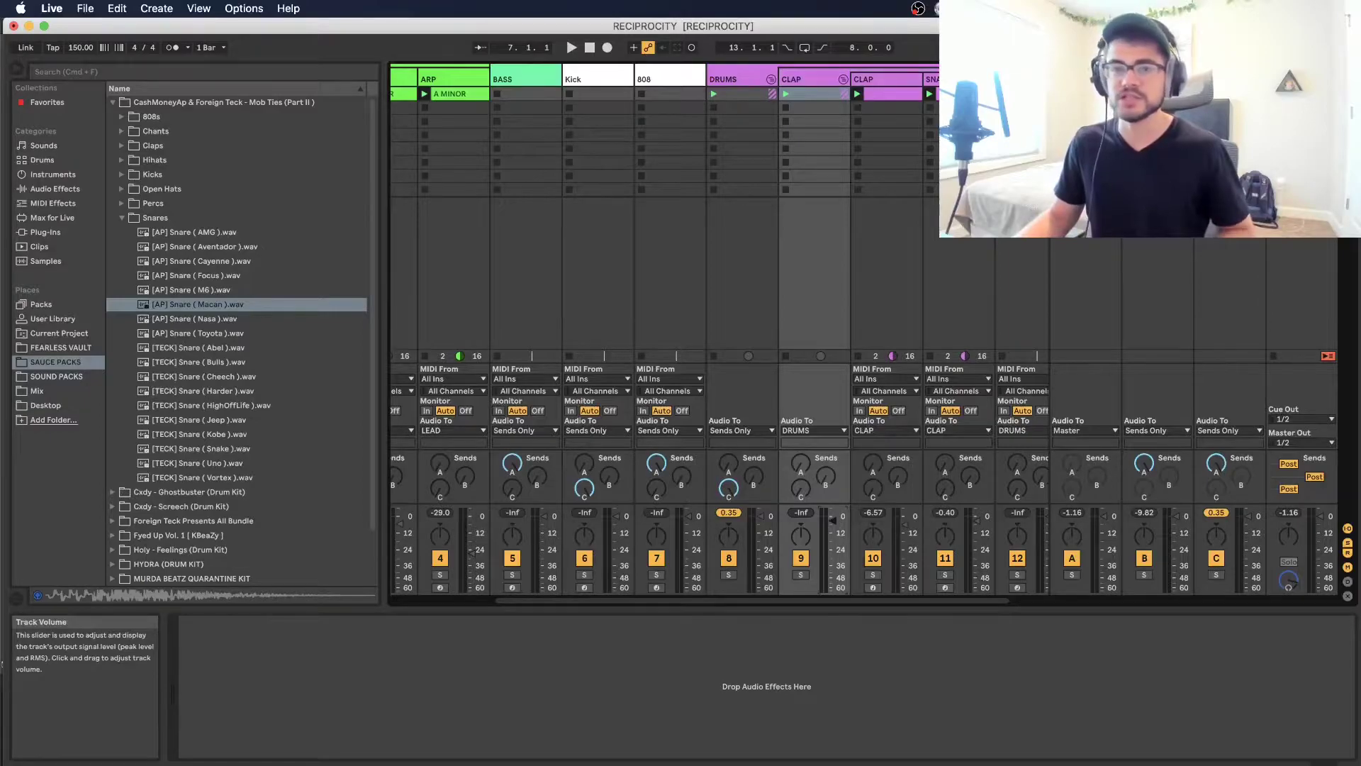
# Step: Add a track using the [TECK] Snare ( Bulls ).wav sample and set its clip's loop length to 2 bars
pyautogui.press('space')
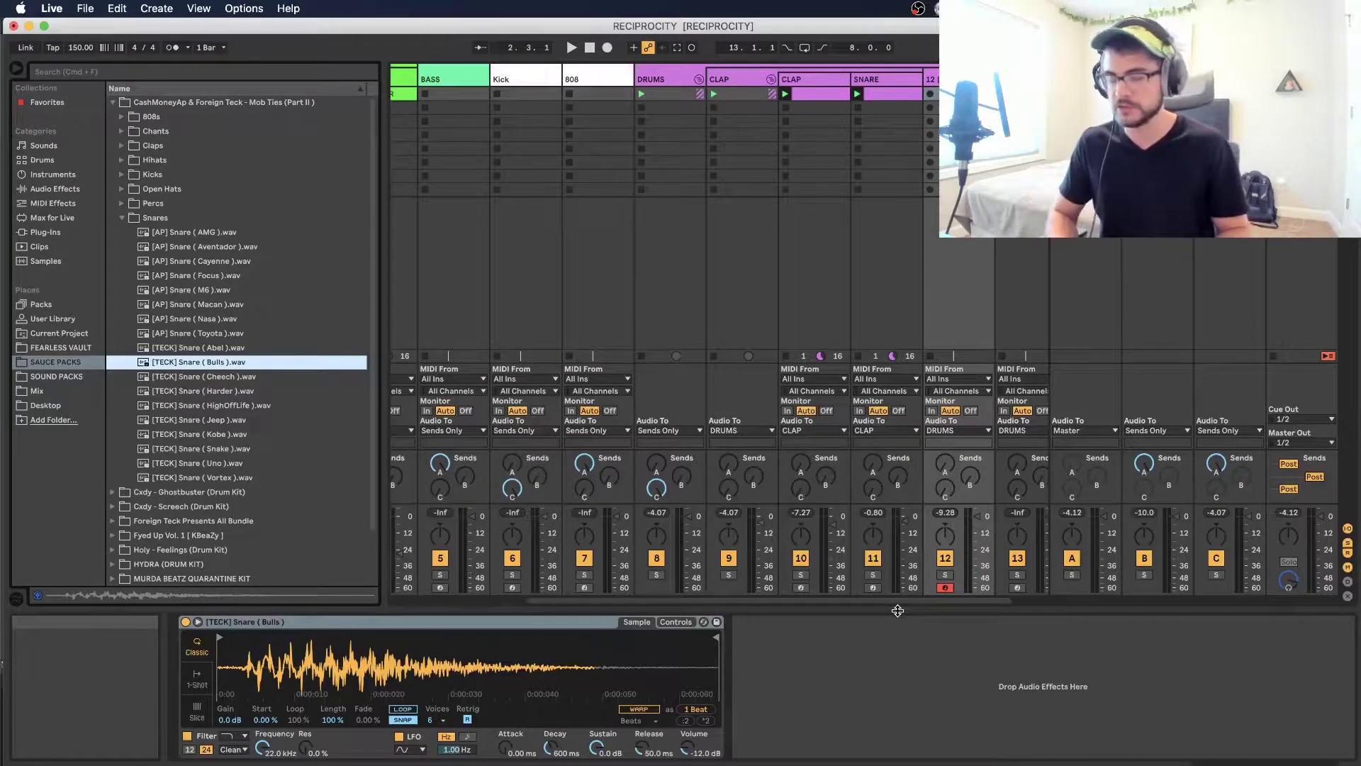
pyautogui.press('space')
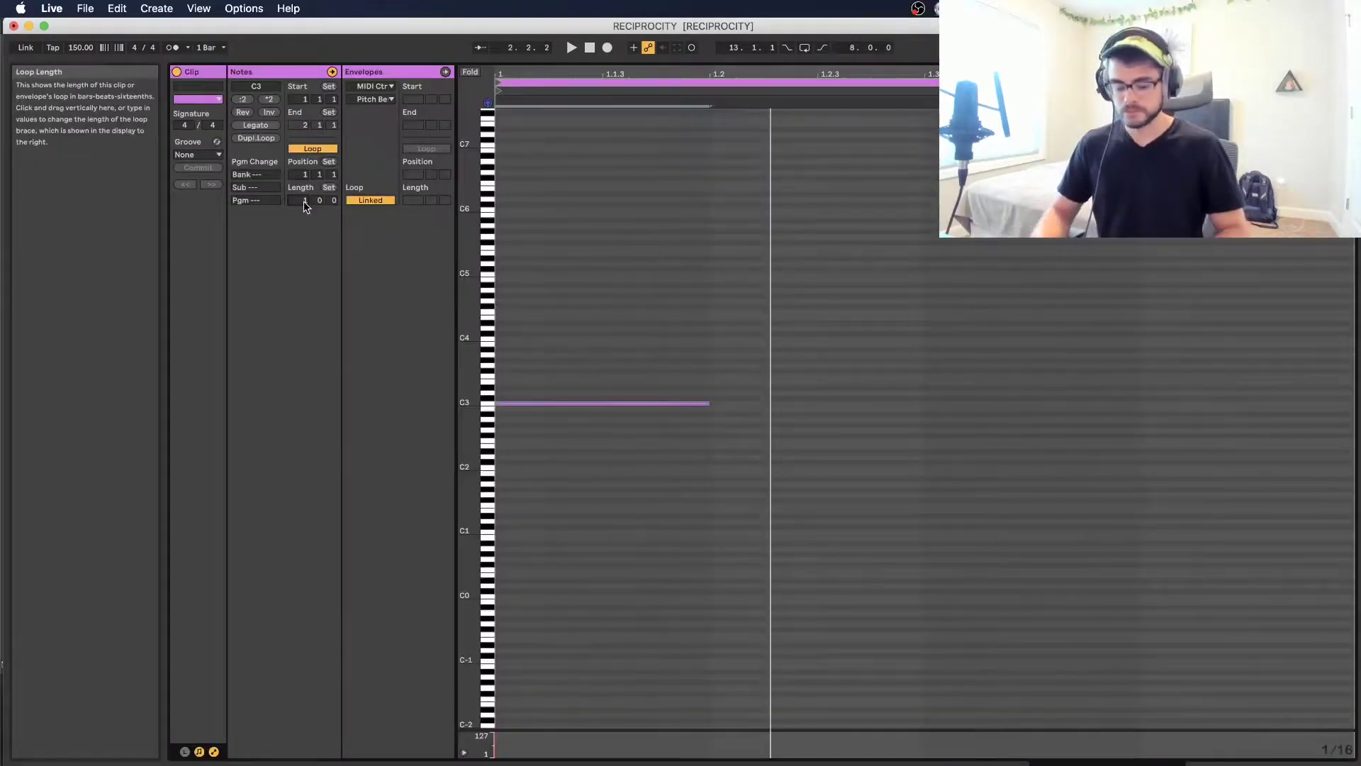
pyautogui.moveTo(307, 207); pyautogui.dragTo(305, 198)
pyautogui.press('space')
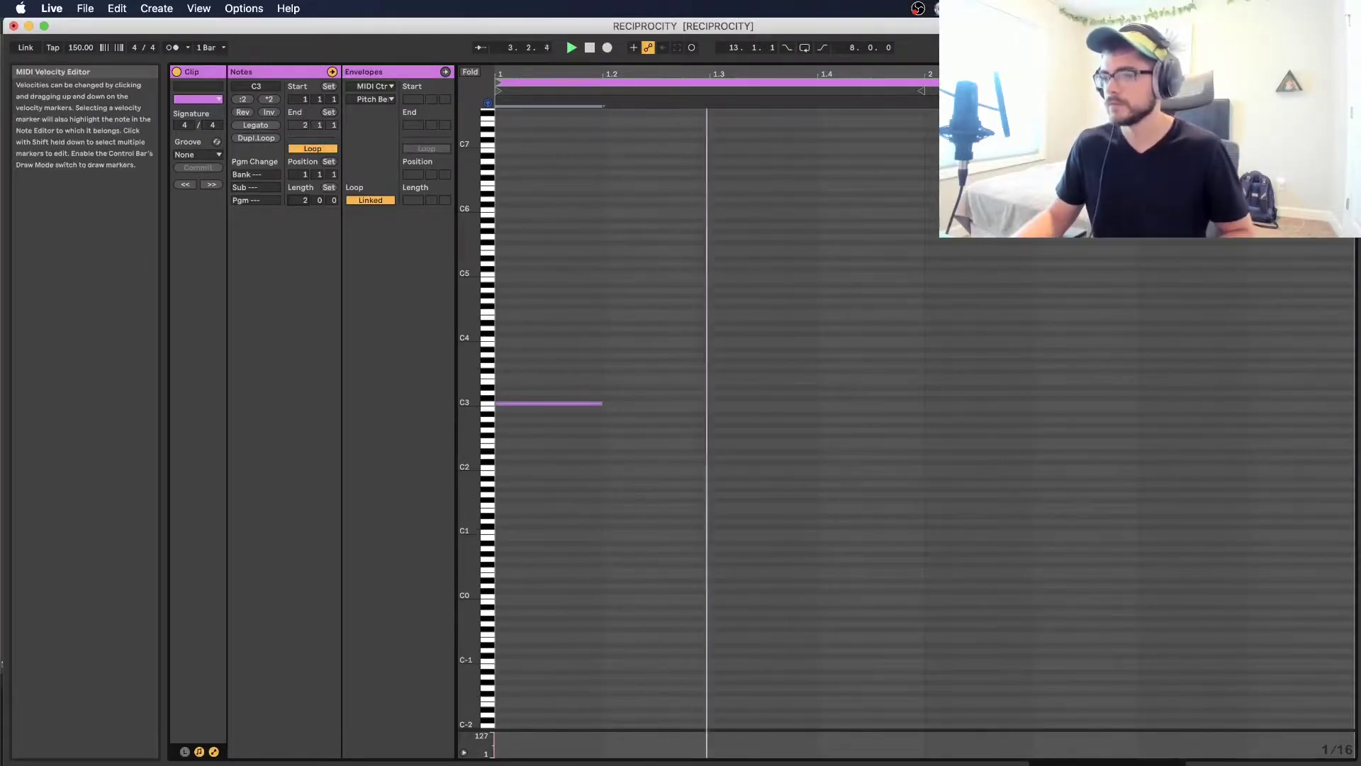
# Step: Edit the four-bar hi-hat clip on the HH track, adding an extra C3 note late in bar 4
pyautogui.click(1237, 763)
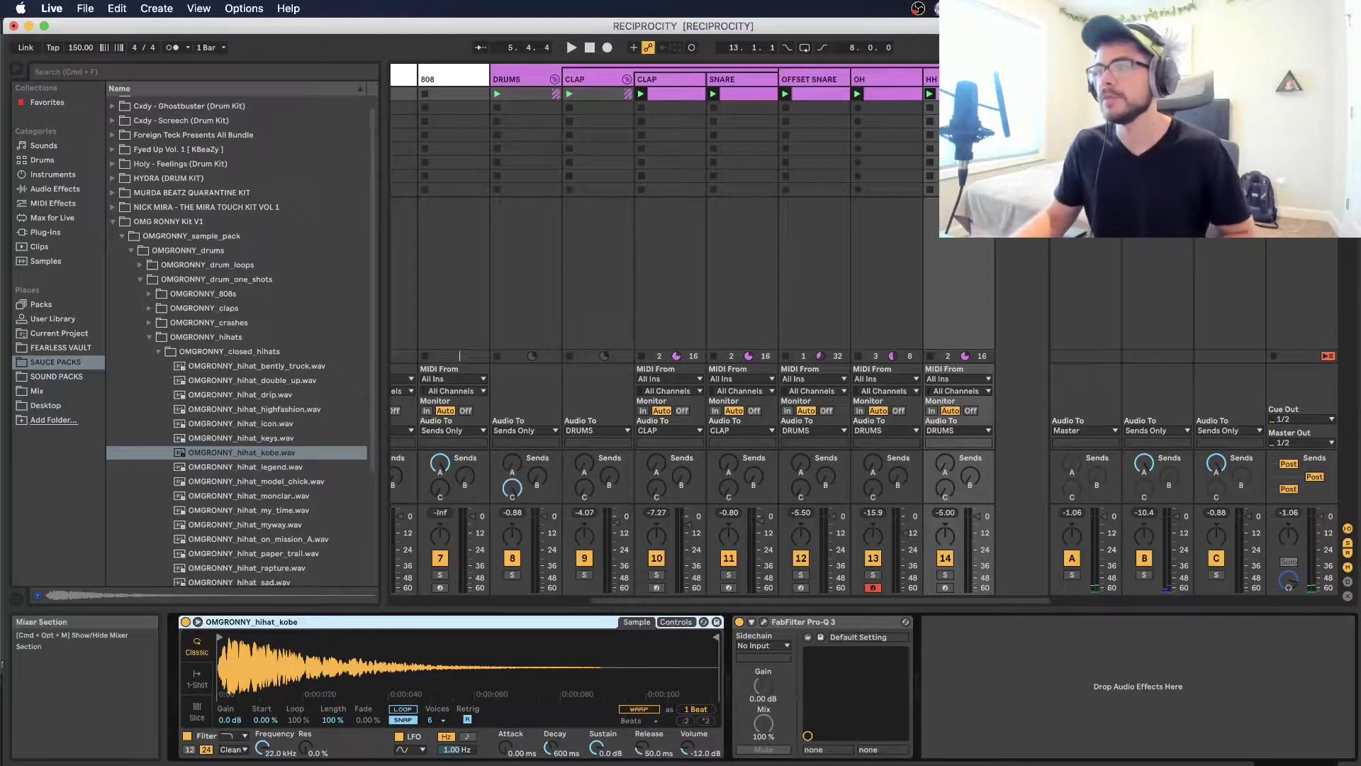
pyautogui.doubleClick(958, 93)
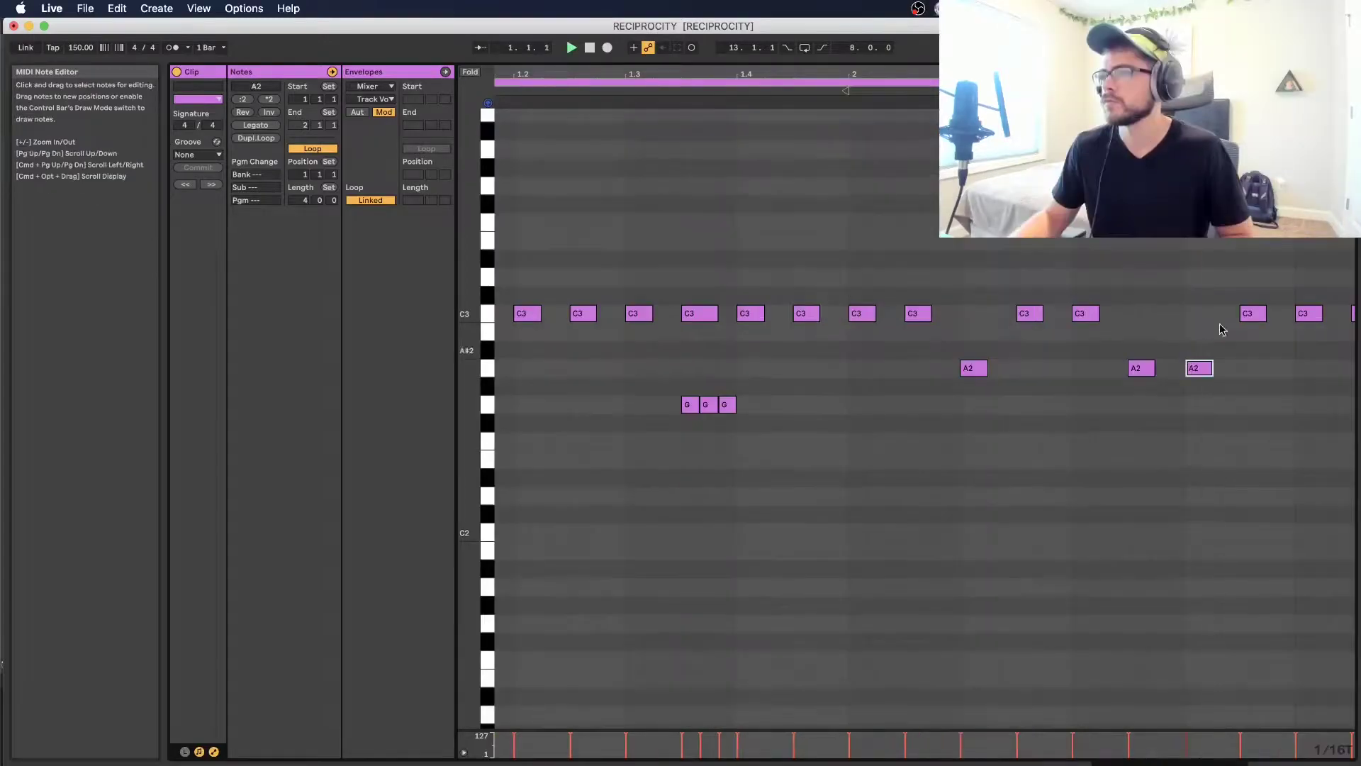
pyautogui.press('-')
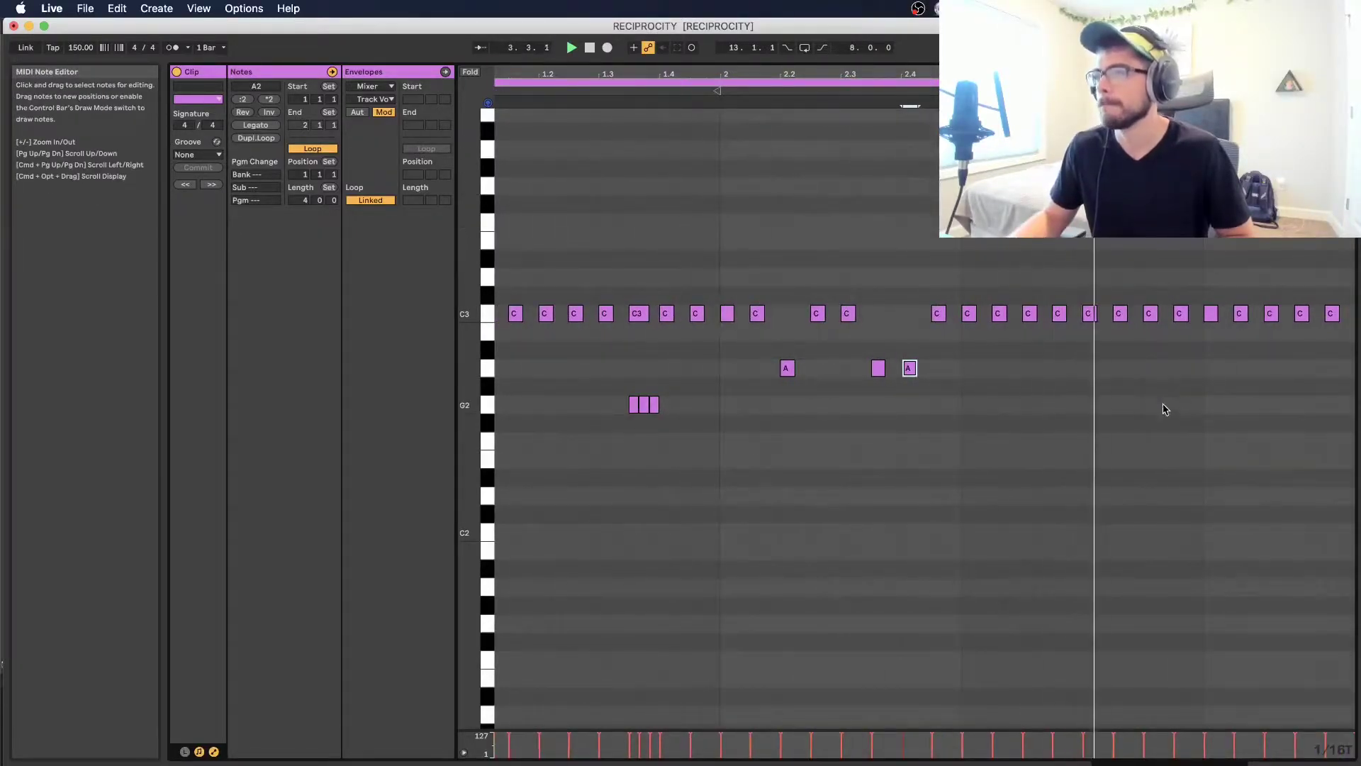
pyautogui.press('super+z')
pyautogui.click(1294, 313)
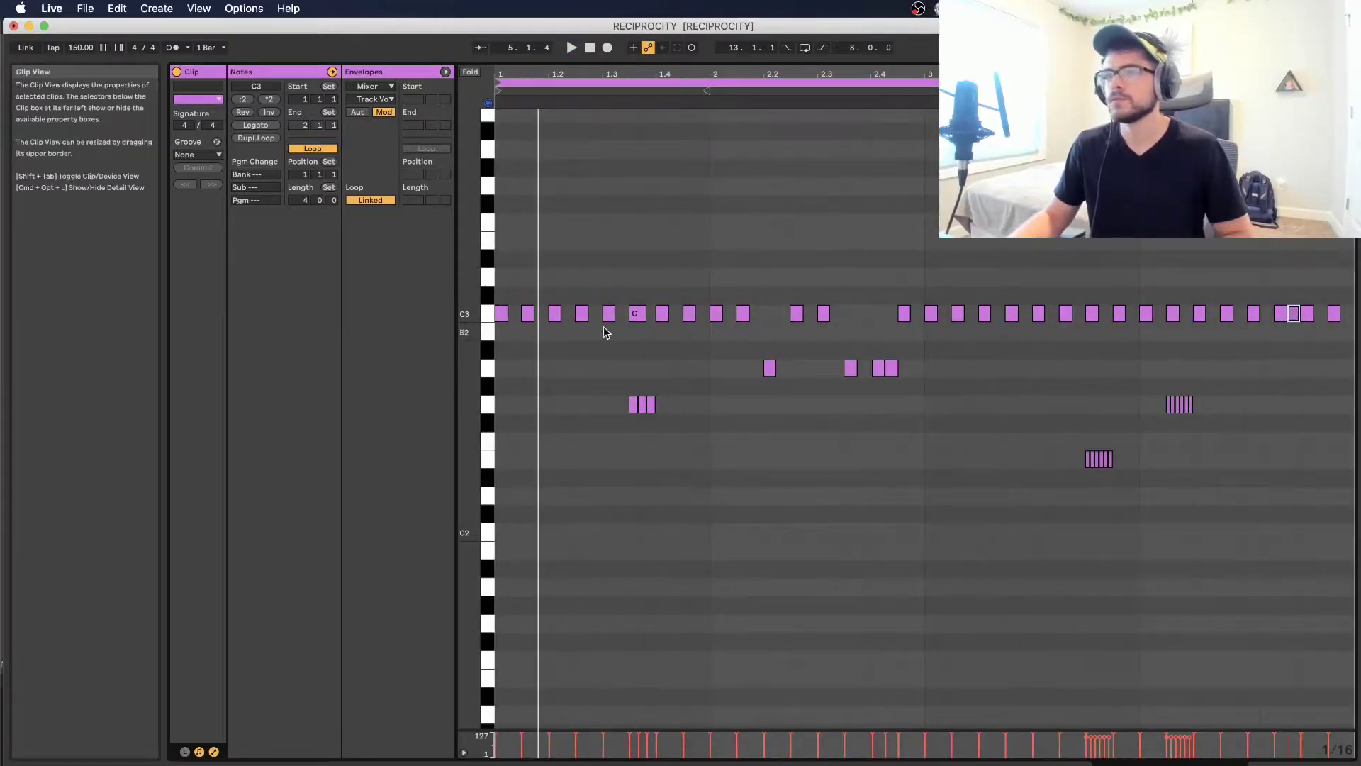
# Step: Vary the velocities of the hi-hat notes, fade the fast E2 and G2 rolls downward, and audition the clip
pyautogui.press('super+a')
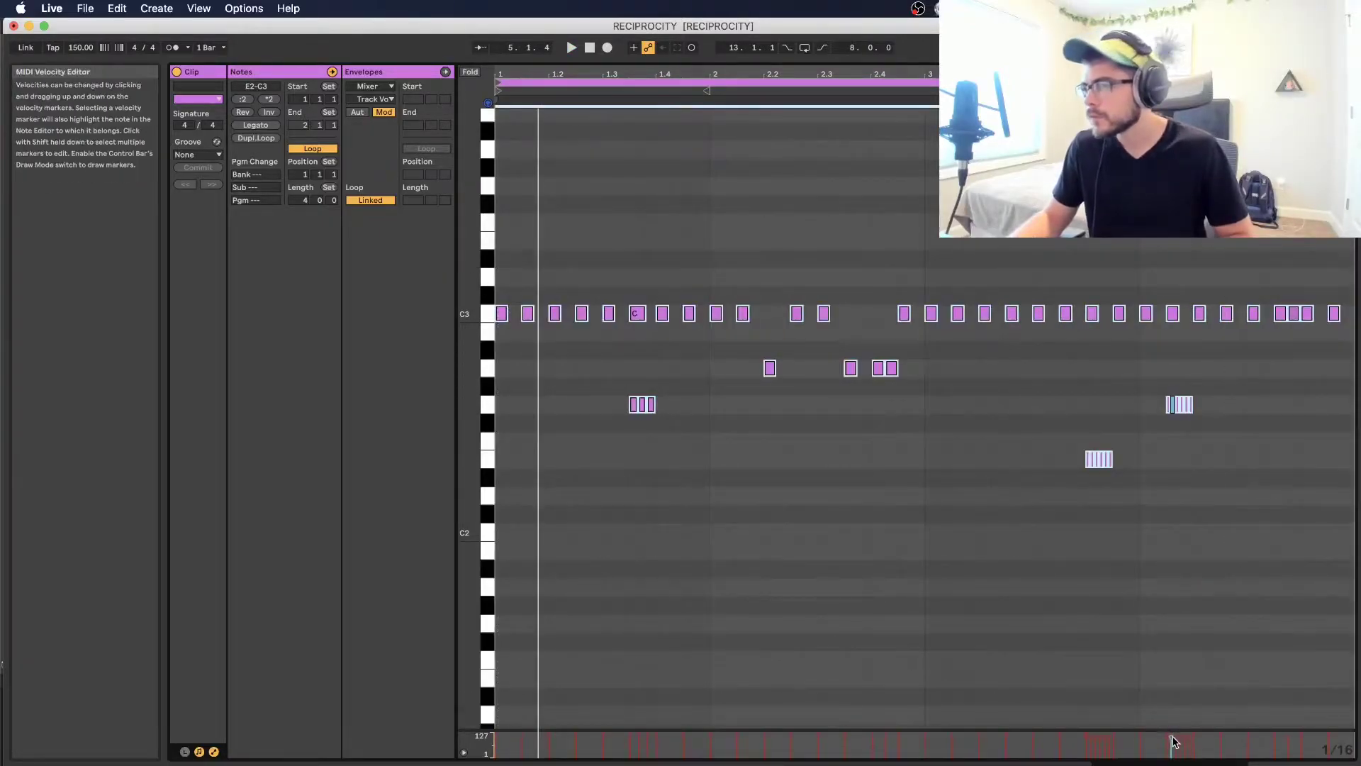
pyautogui.click(699, 592)
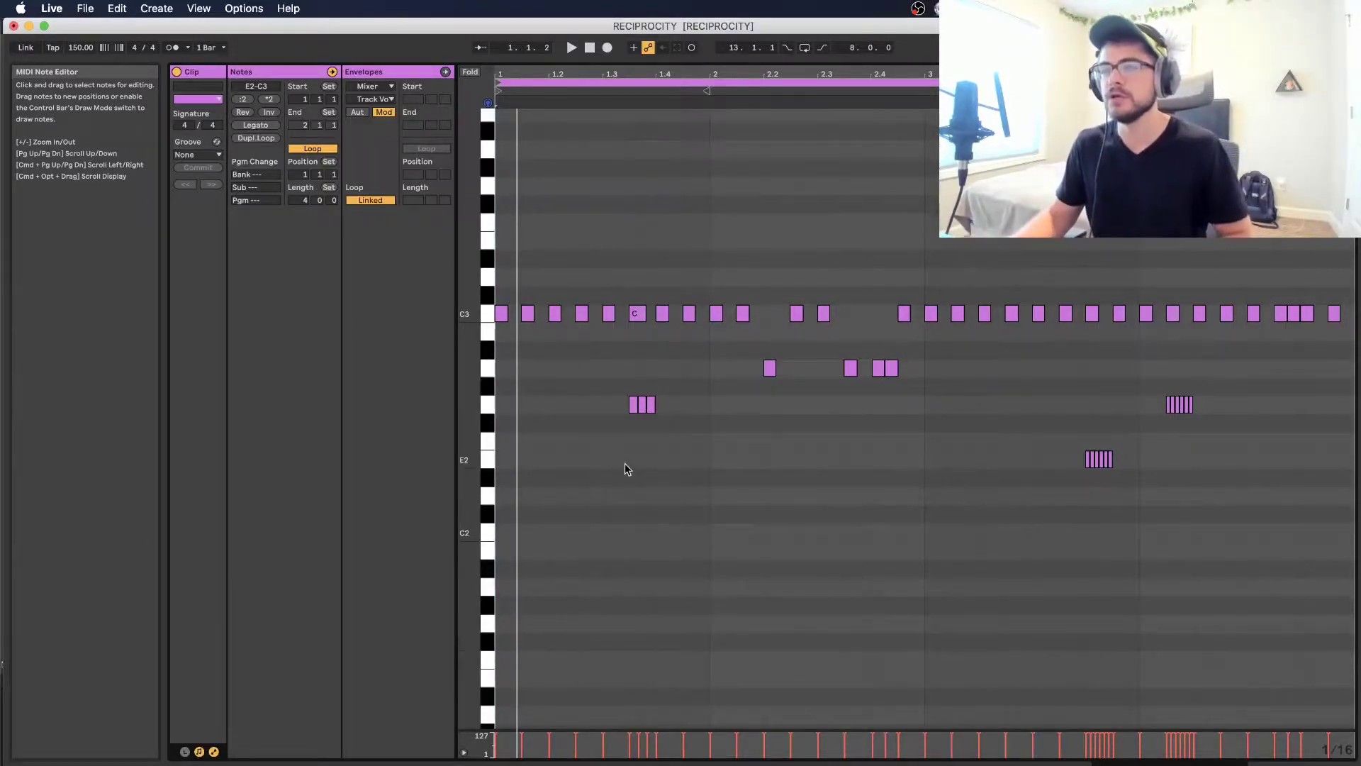
pyautogui.moveTo(505, 288); pyautogui.dragTo(1355, 329)
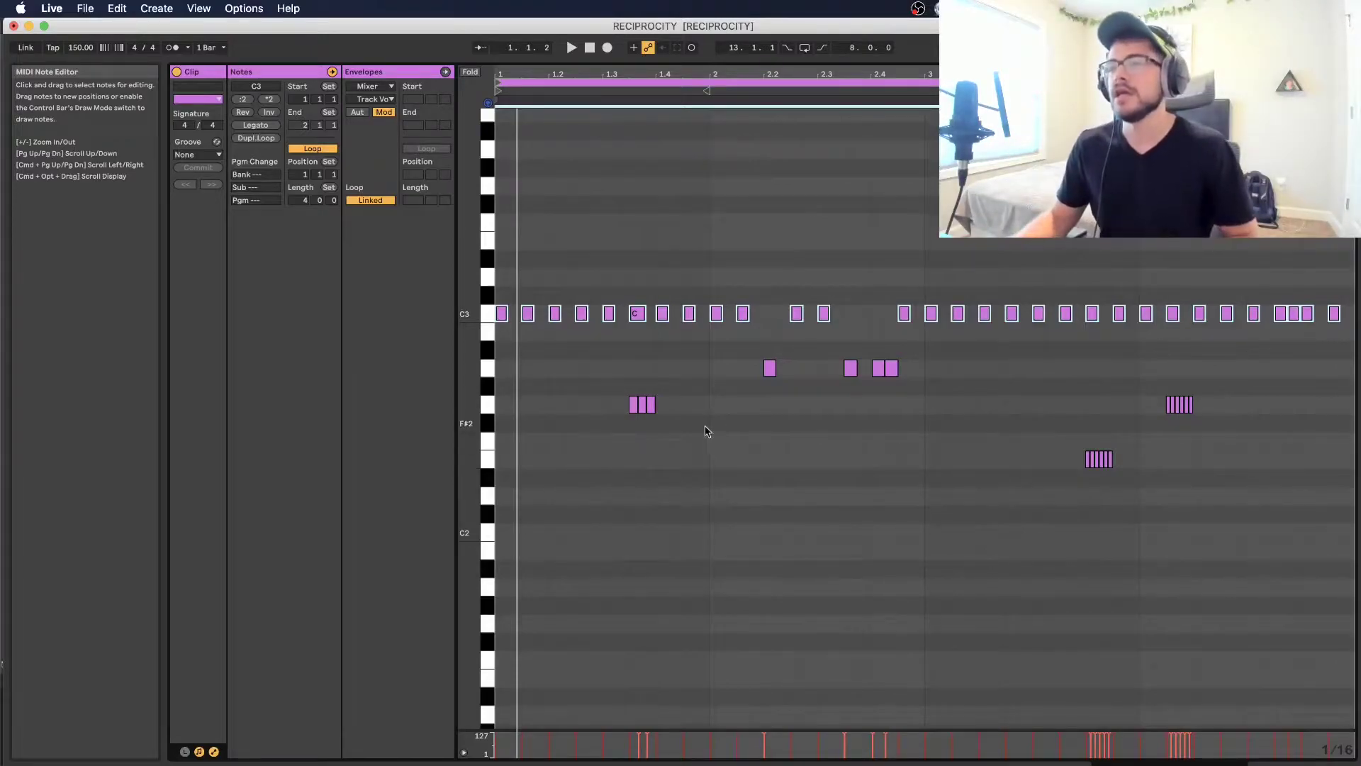
pyautogui.moveTo(1052, 423); pyautogui.dragTo(1116, 480)
pyautogui.moveTo(1109, 384); pyautogui.dragTo(1229, 423)
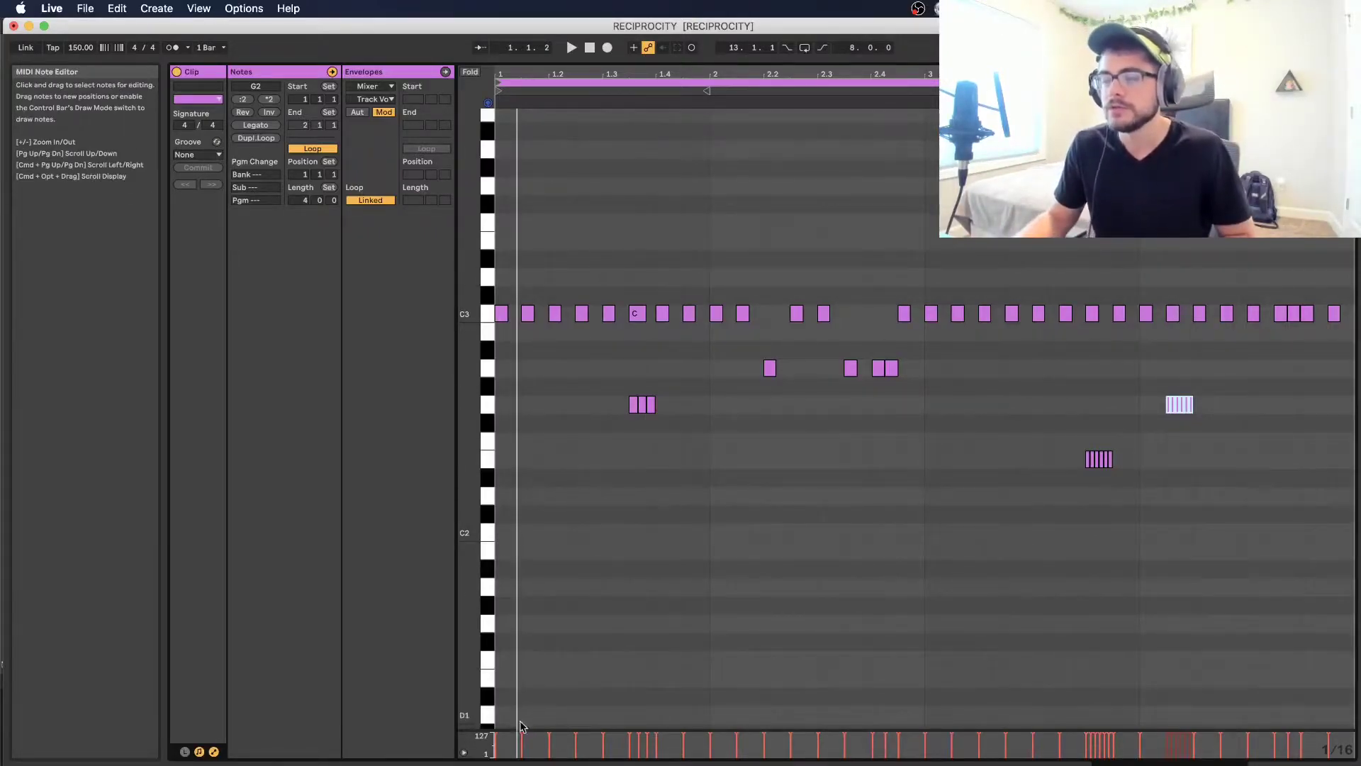
pyautogui.press('super+a')
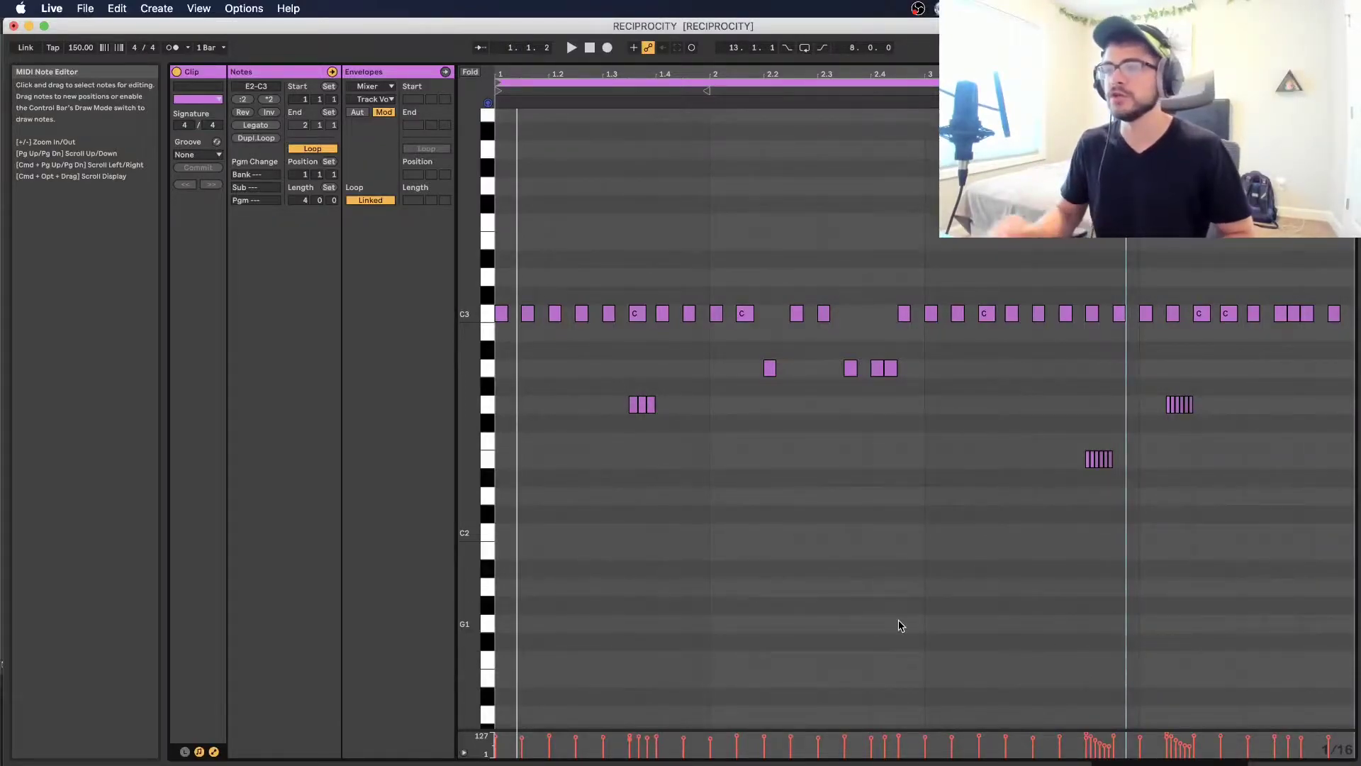
pyautogui.press('space')
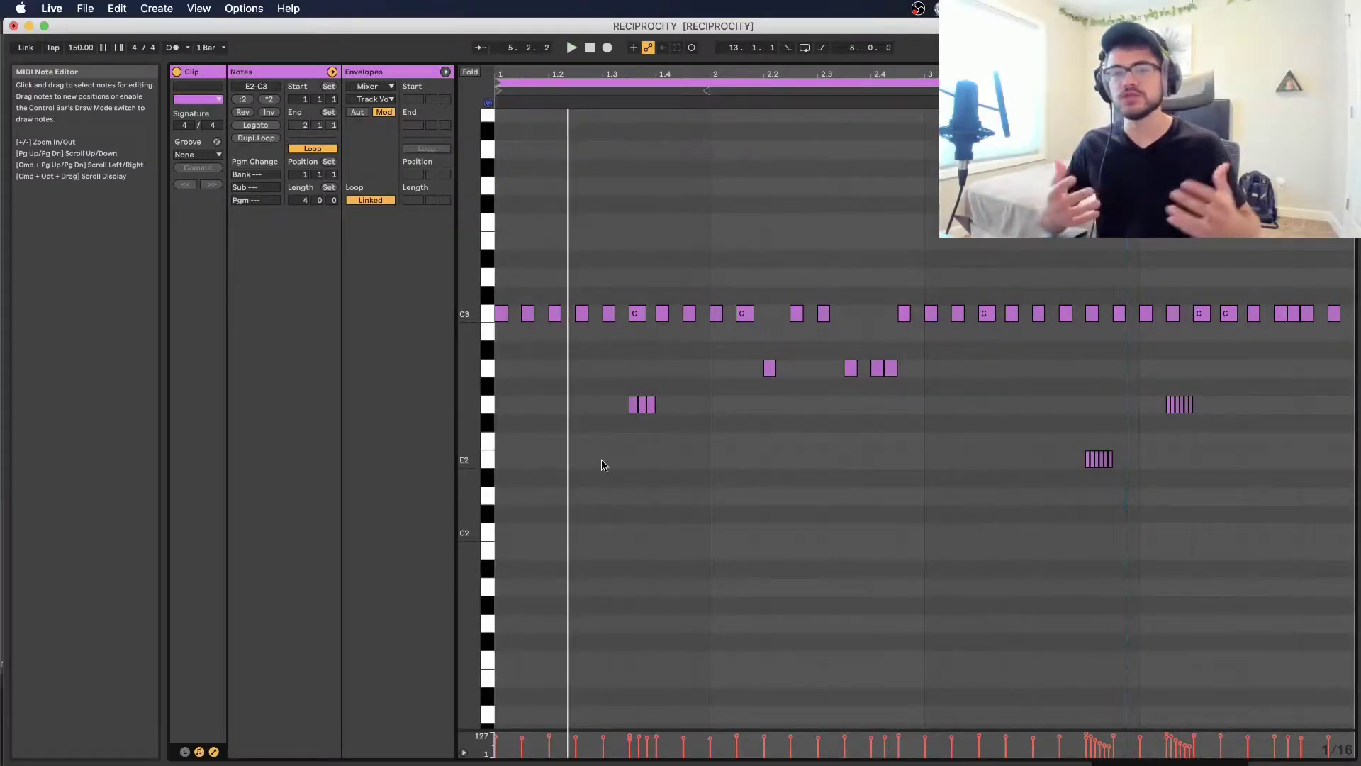
# Step: Set the hi-hat clip's loop length to 8 bars and duplicate all its notes into bars 5 to 8
pyautogui.click(299, 204)
pyautogui.write('8')
pyautogui.press('Return')
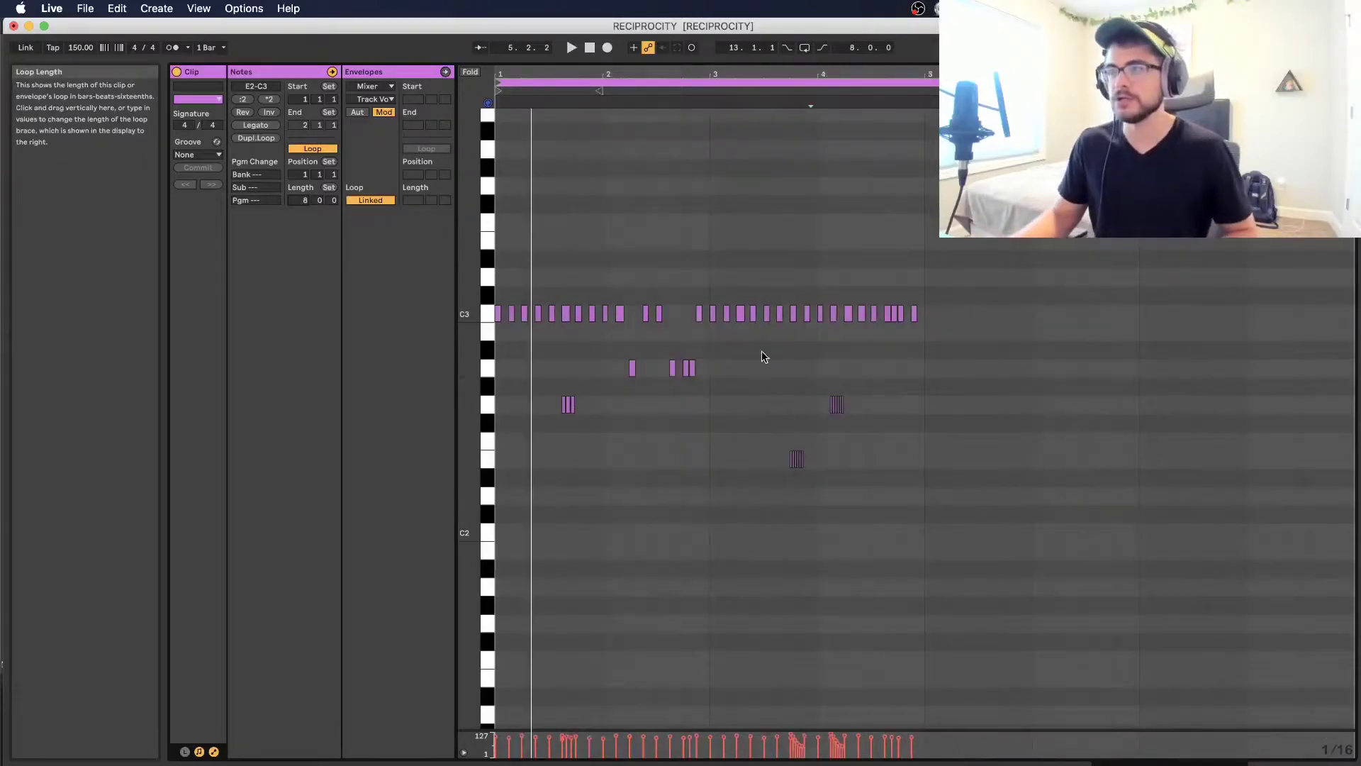
pyautogui.moveTo(968, 494); pyautogui.dragTo(495, 301)
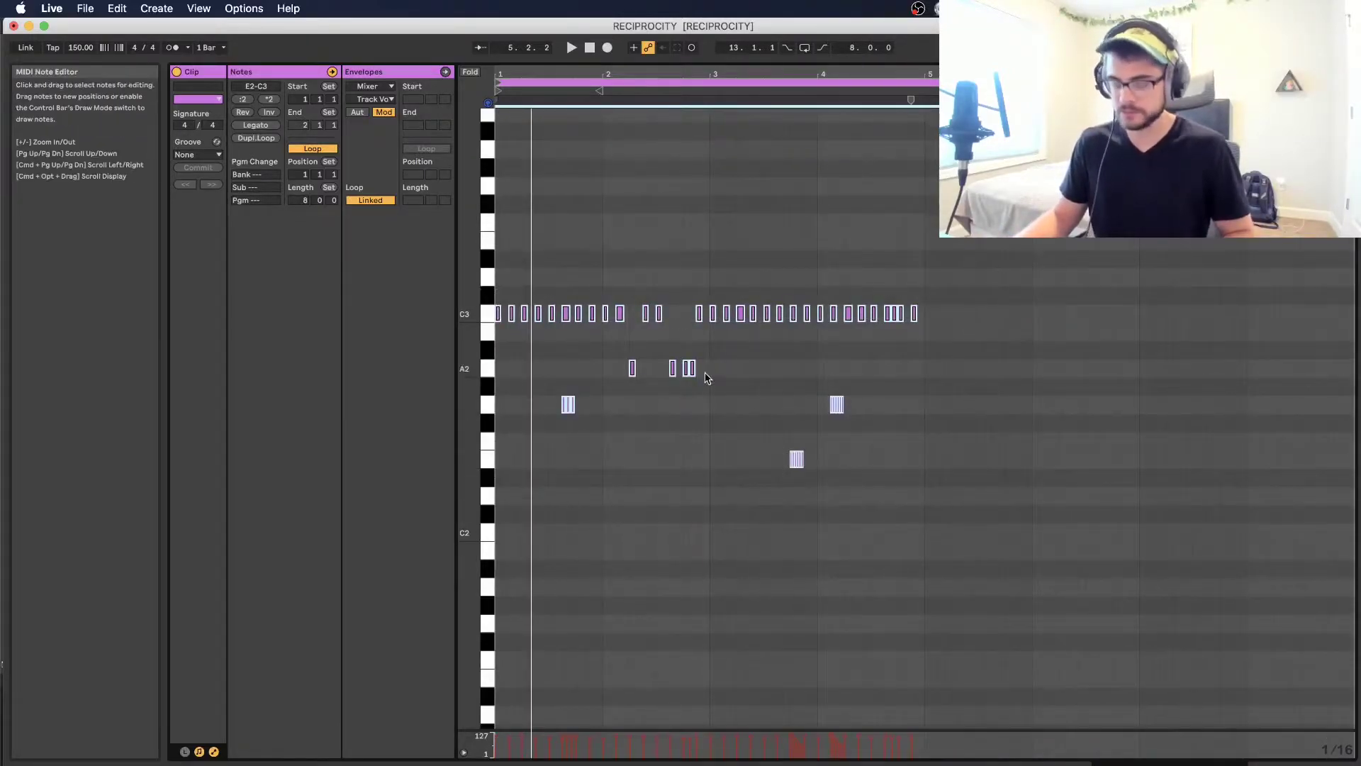
pyautogui.press('super+d')
pyautogui.moveTo(943, 320); pyautogui.dragTo(903, 320)
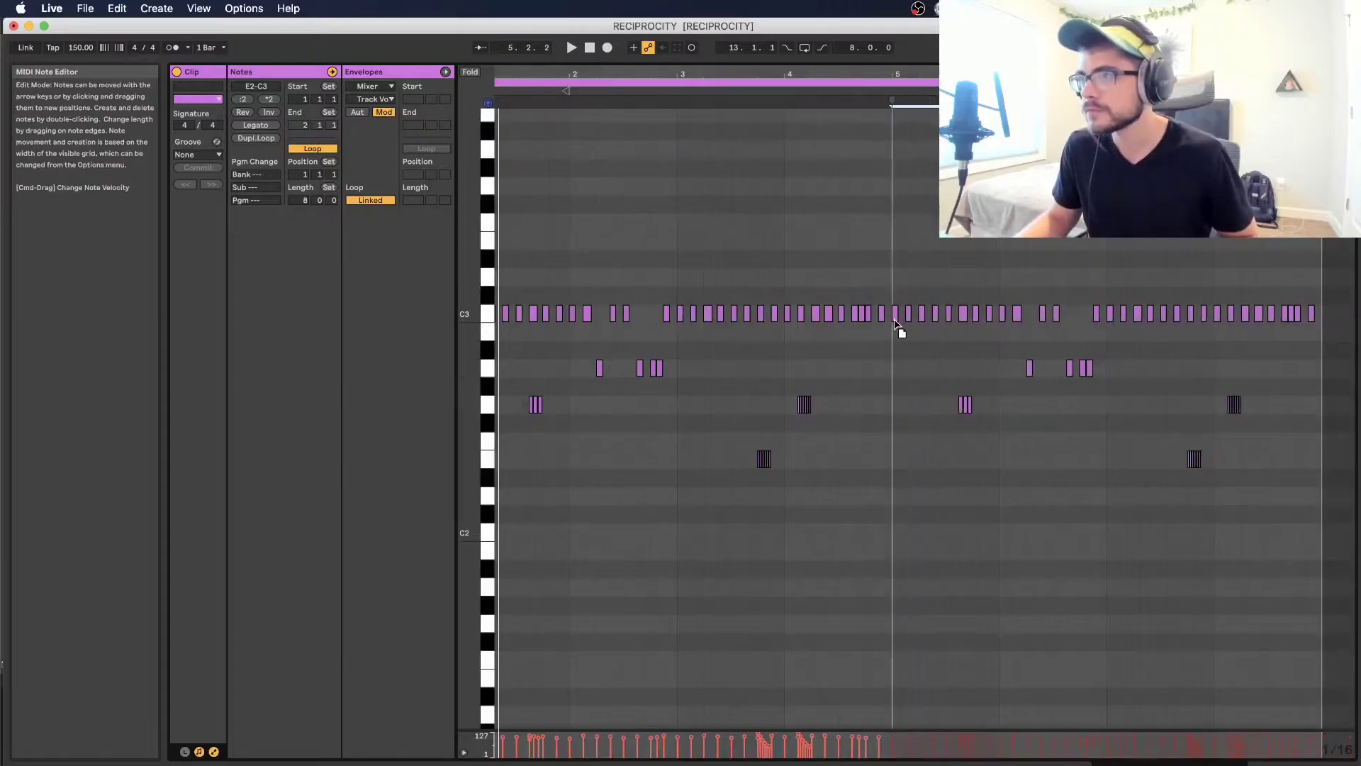
pyautogui.click(916, 394)
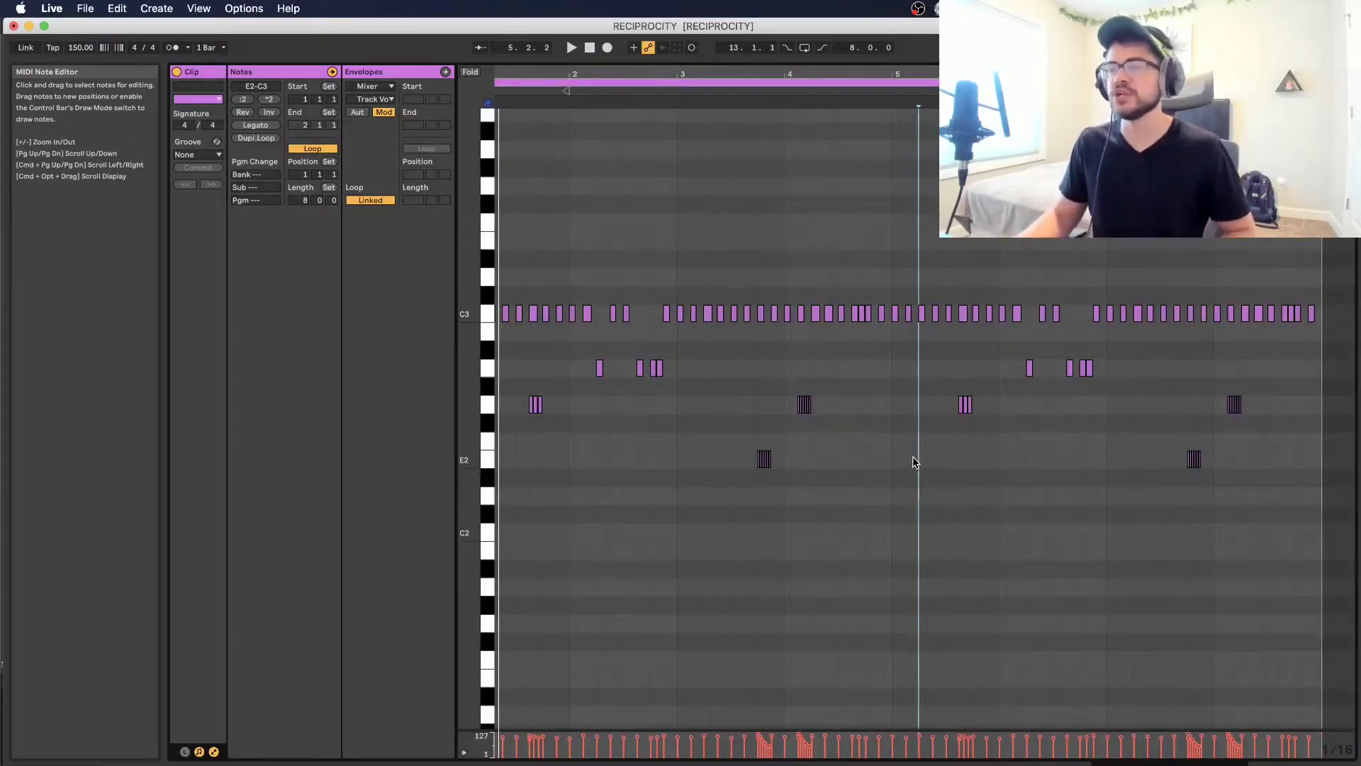
# Step: Move the G2 three-note roll in bar 5 of the hi-hat clip an eighth note earlier
pyautogui.click(965, 404)
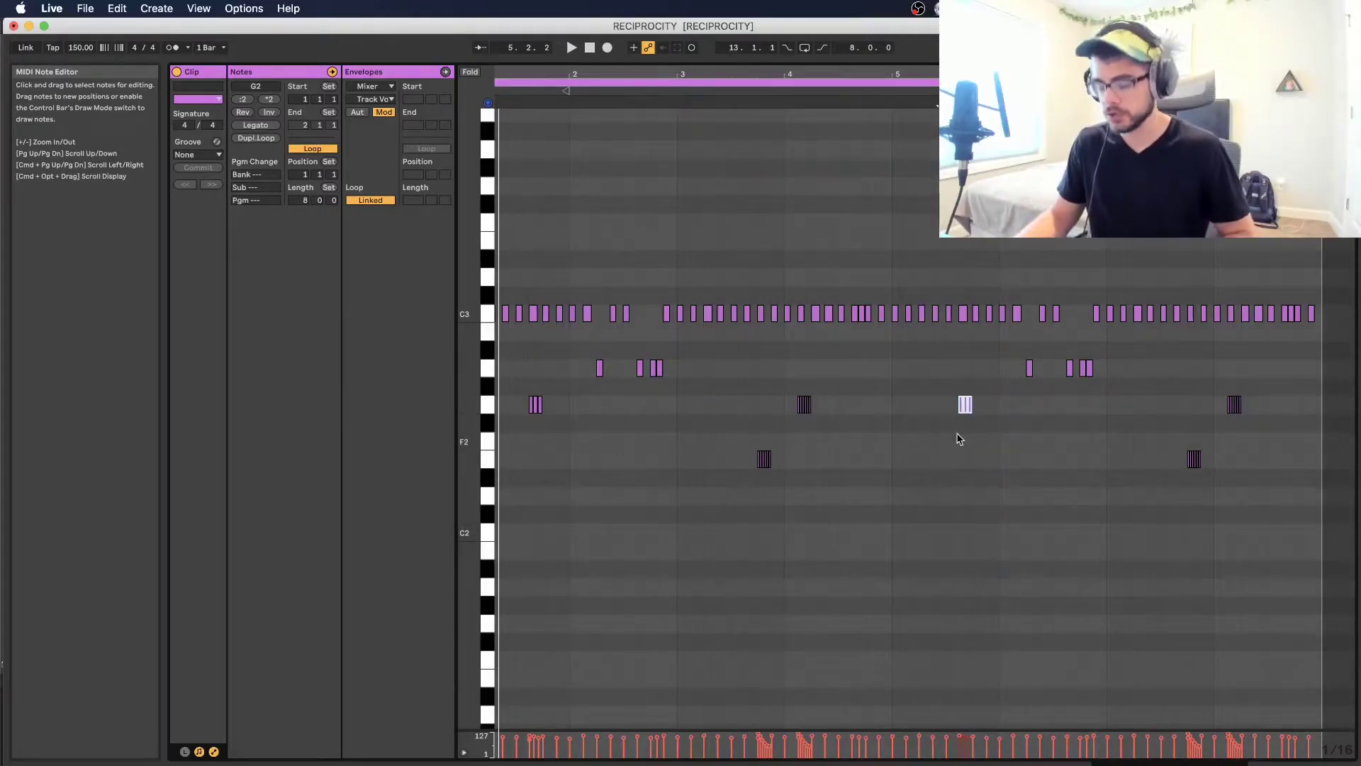
pyautogui.press('Left')
pyautogui.press('Left')
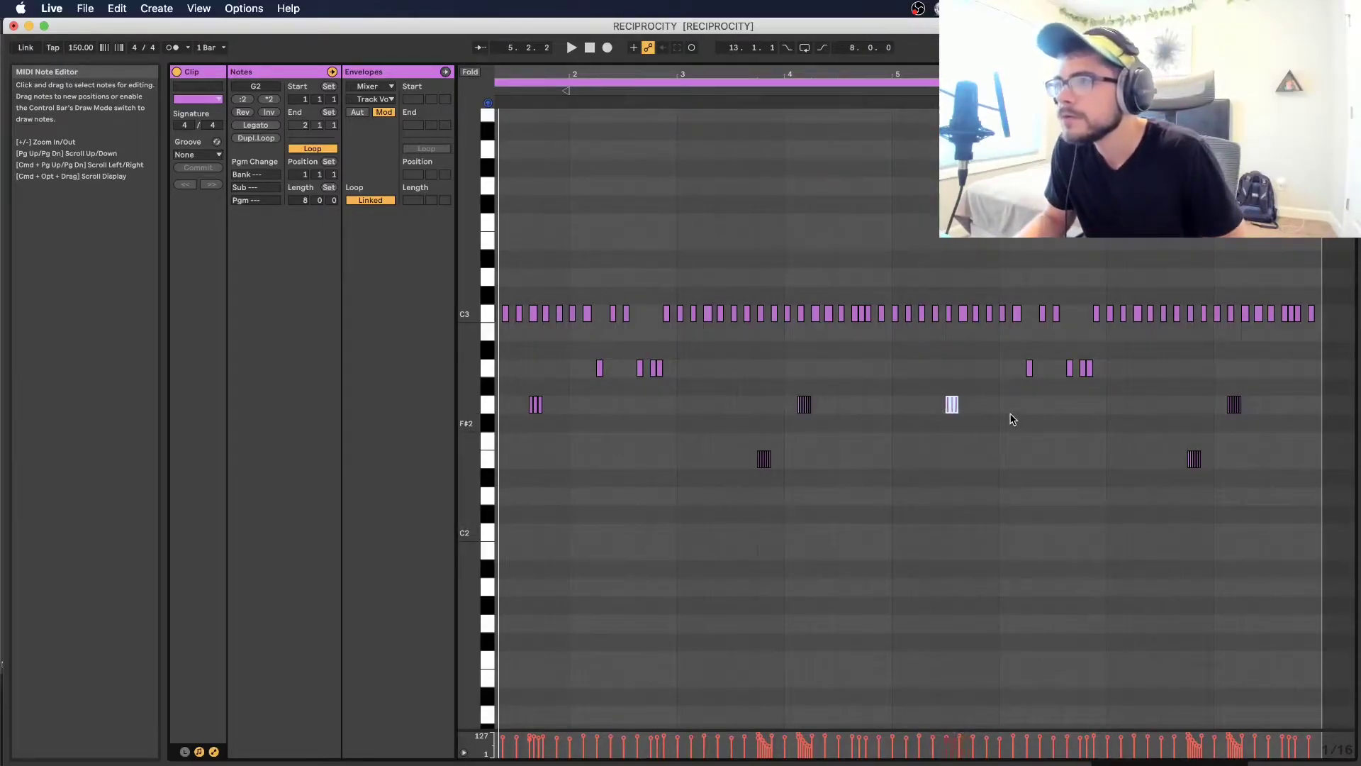
# Step: Move the G2 three-note roll in bar 5 of the hi-hat clip to start at 5.2.3
pyautogui.moveTo(958, 74); pyautogui.dragTo(957, 113)
pyautogui.press('Left')
pyautogui.press('Left')
pyautogui.press('Left')
pyautogui.press('Right')
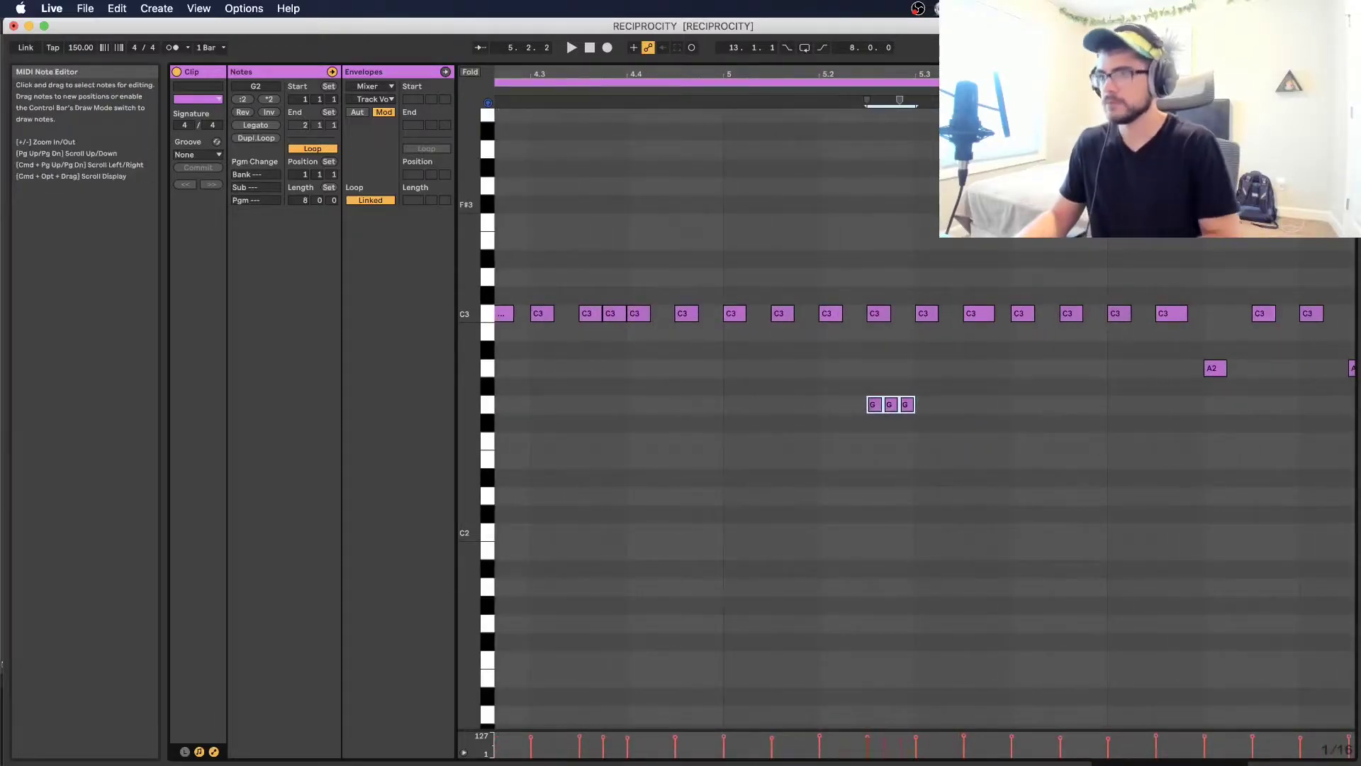
pyautogui.moveTo(1208, 74); pyautogui.dragTo(965, 43)
# Step: Rework the A2 notes in bar 6: add one beside the first, delete the last, and raise the remaining two to C3
pyautogui.click(943, 368)
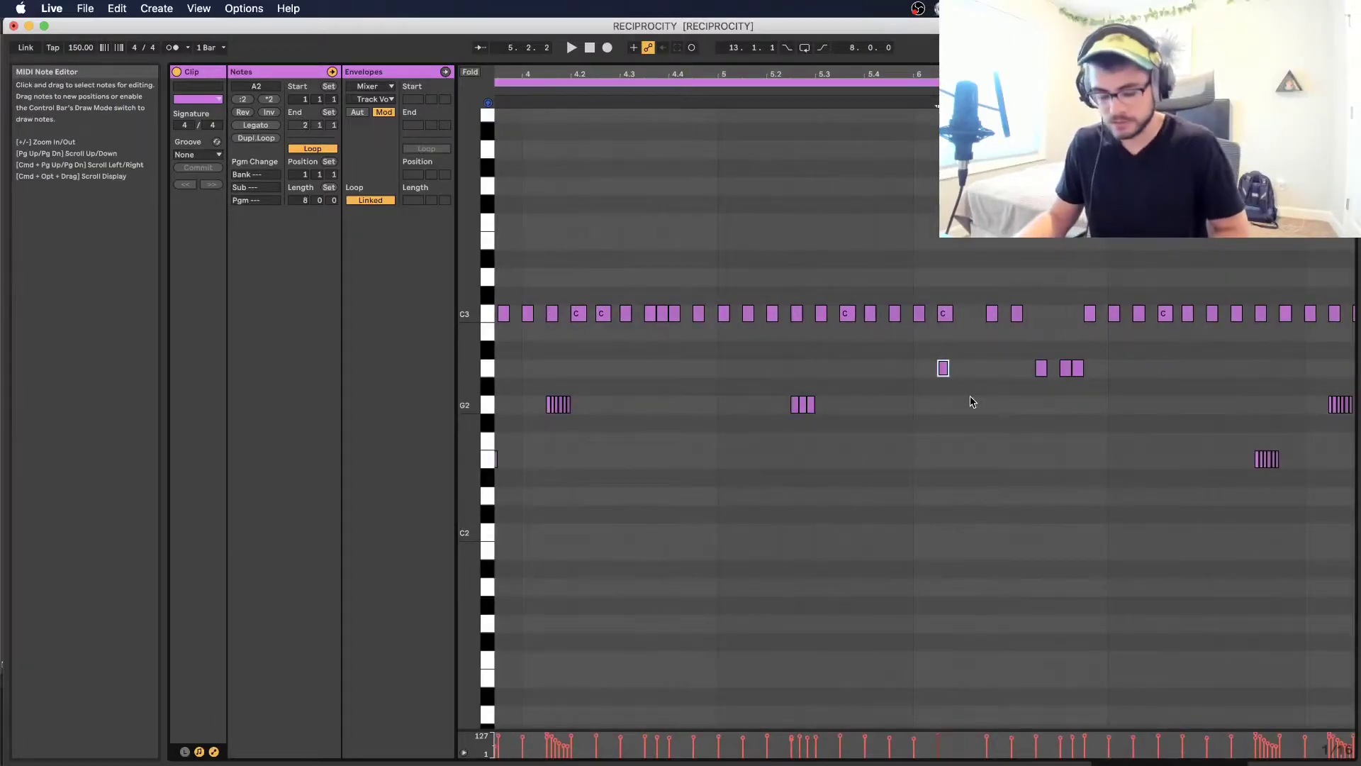
pyautogui.moveTo(946, 368); pyautogui.dragTo(969, 368)
pyautogui.click(1026, 391)
pyautogui.doubleClick(1077, 373)
pyautogui.moveTo(1028, 349); pyautogui.dragTo(1066, 389)
pyautogui.press('Up')
pyautogui.press('Up')
pyautogui.press('Up')
pyautogui.click(1081, 383)
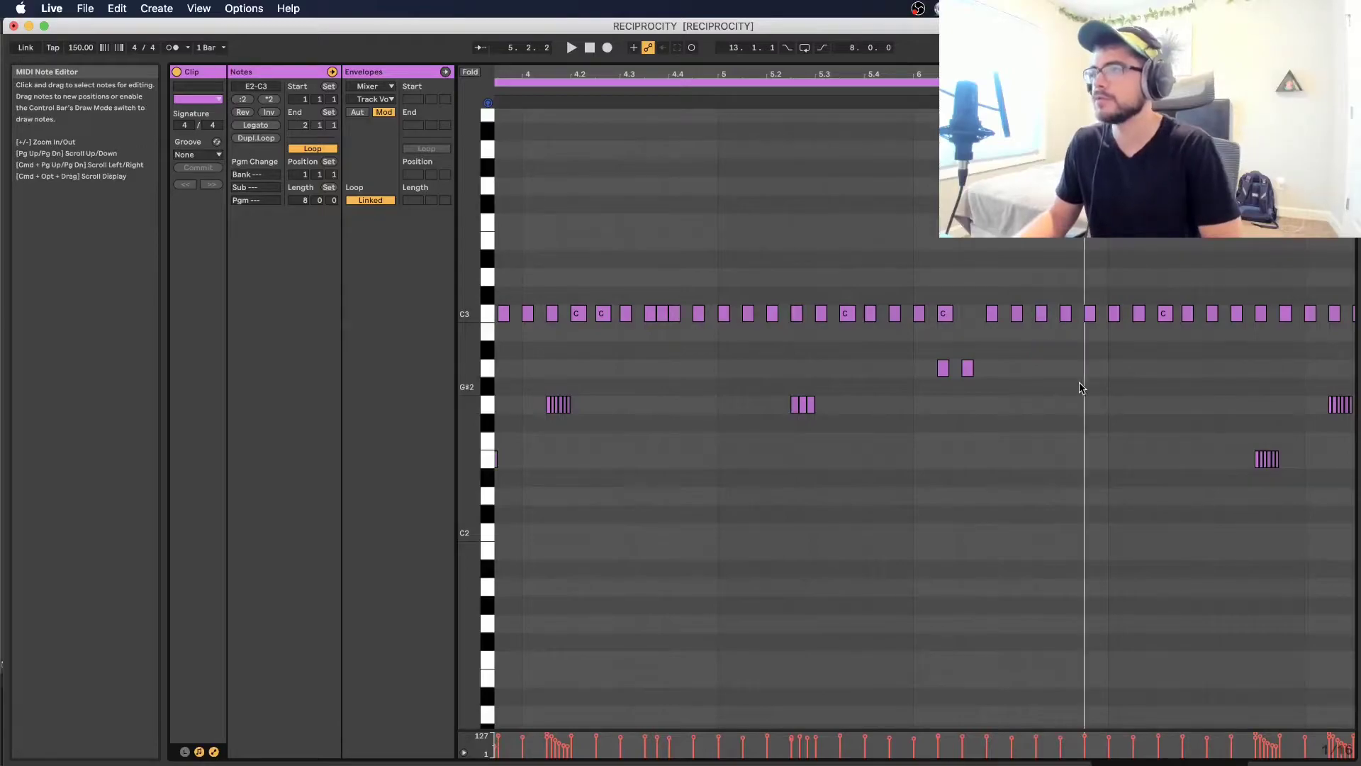
# Step: Lower the C3 hi-hat note at the start of bar 7 to A2
pyautogui.click(1110, 316)
pyautogui.press('Down')
pyautogui.press('Down')
pyautogui.press('Down')
pyautogui.click(1171, 415)
pyautogui.hscroll(3, 1156, 389)
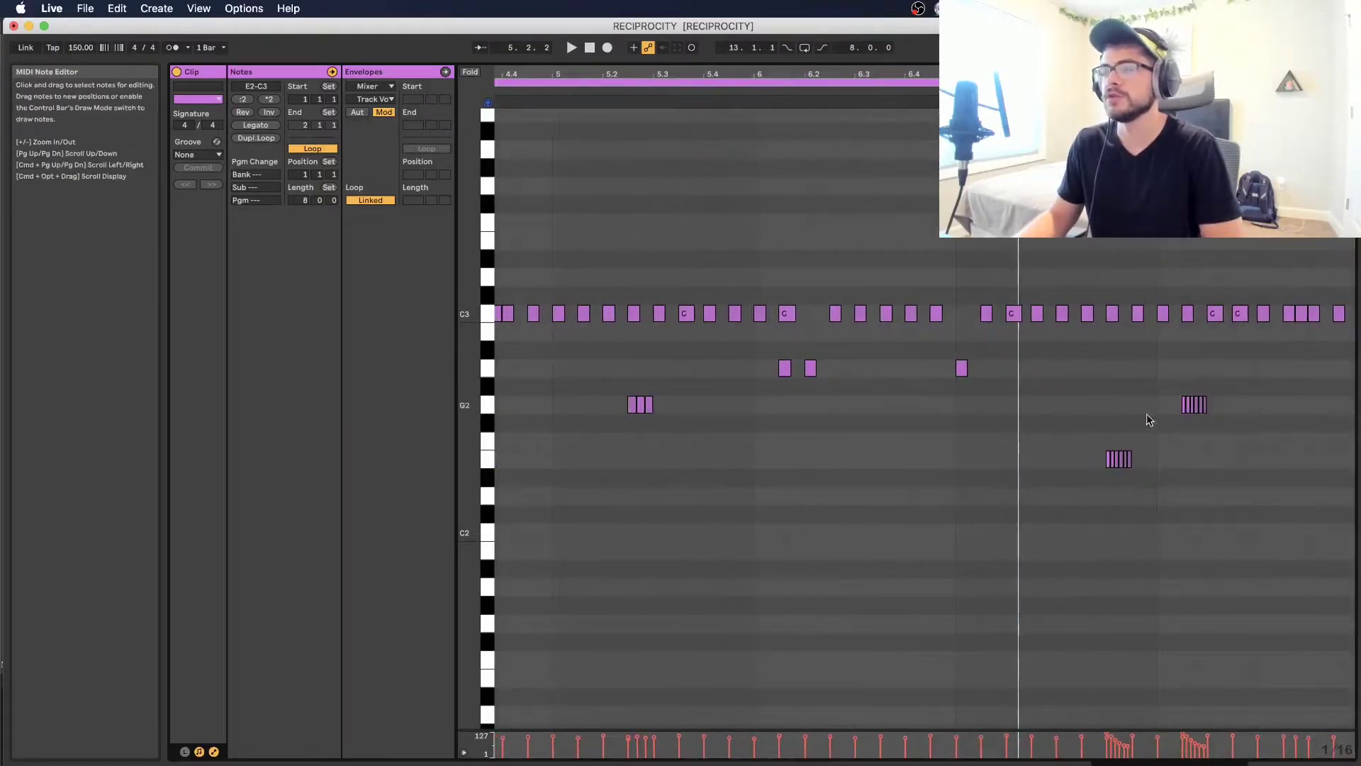
# Step: Shift the G2 roll in bar 8 one beat later, the E2 roll in bar 7 an eighth note later, and the fast C3 hits into bar 7
pyautogui.moveTo(1152, 374); pyautogui.dragTo(1241, 415)
pyautogui.click(1233, 427)
pyautogui.moveTo(1100, 438); pyautogui.dragTo(1160, 485)
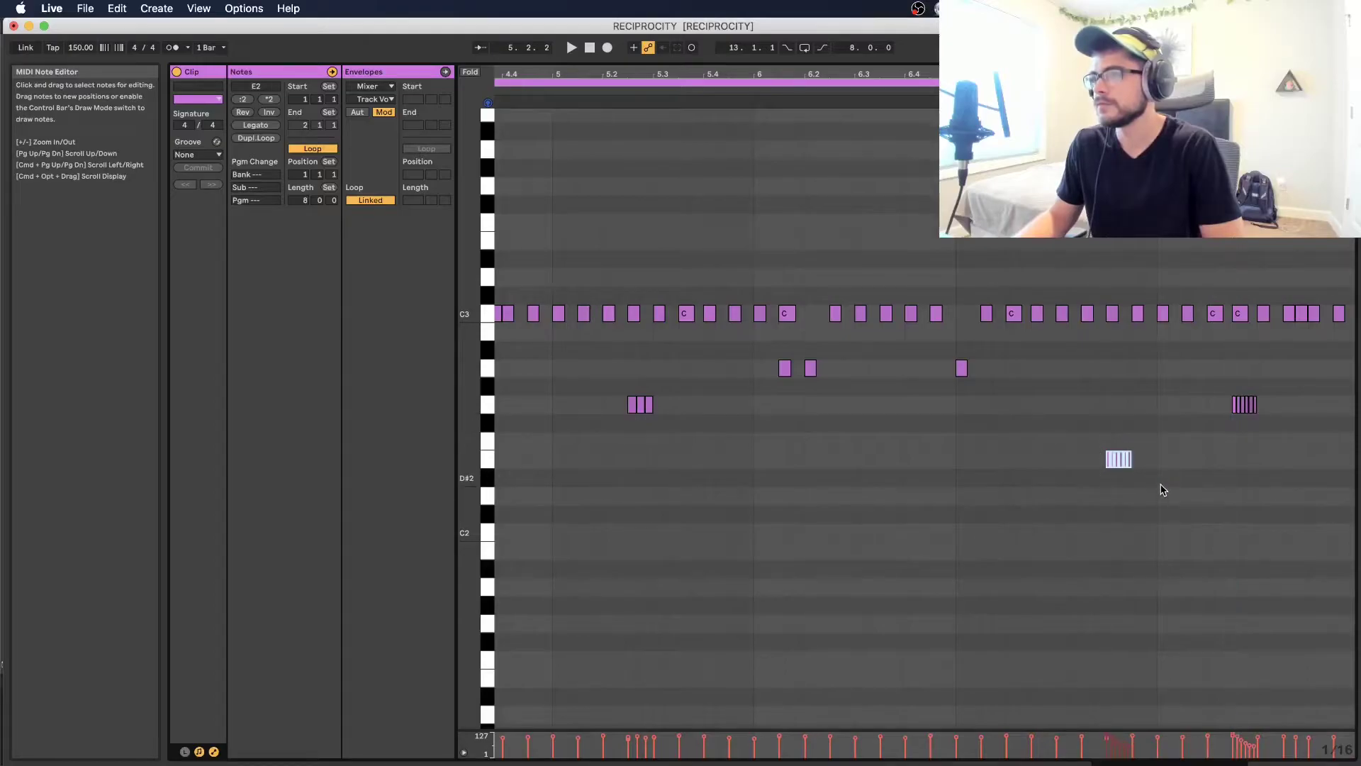
pyautogui.click(1060, 394)
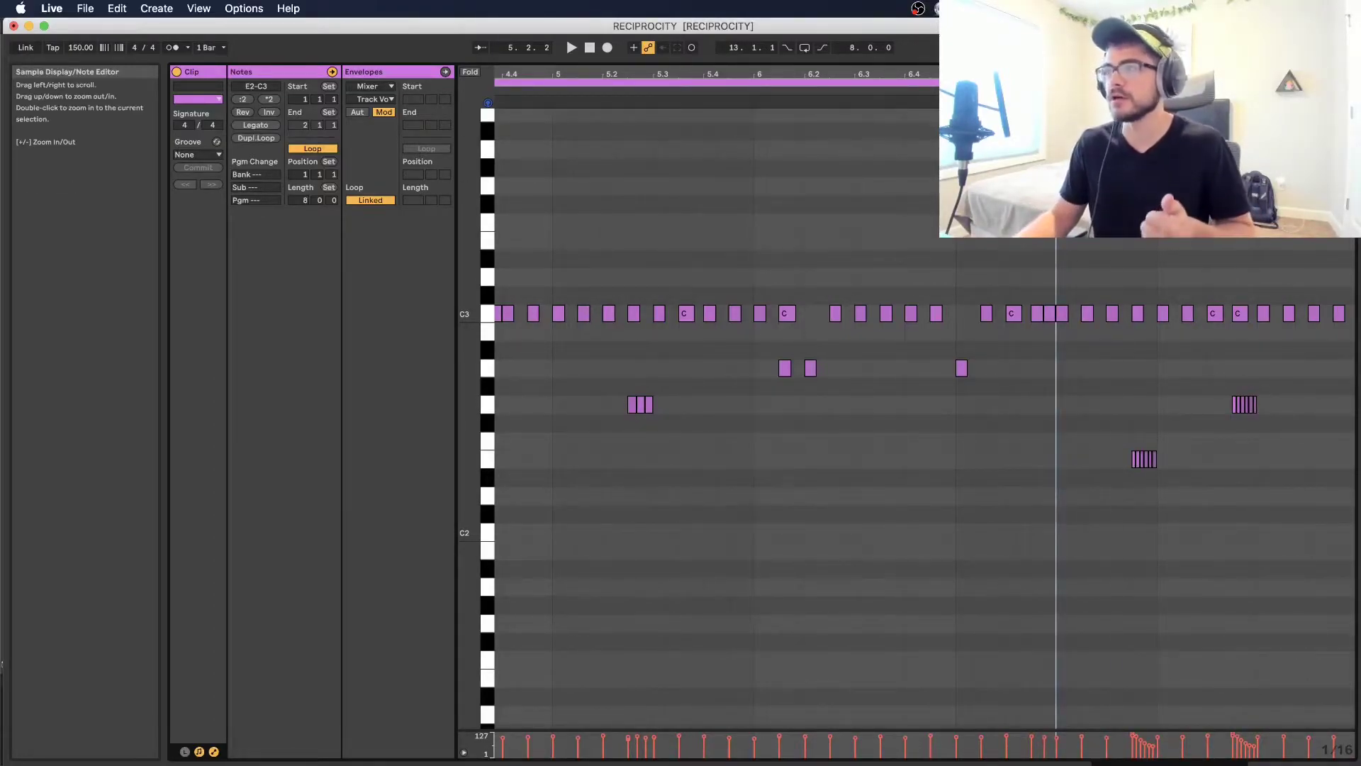
pyautogui.moveTo(1225, 74); pyautogui.dragTo(1224, 43)
# Step: Play the beat and check the panning of the CLAP group and OFFSET SNARE tracks
pyautogui.press('space')
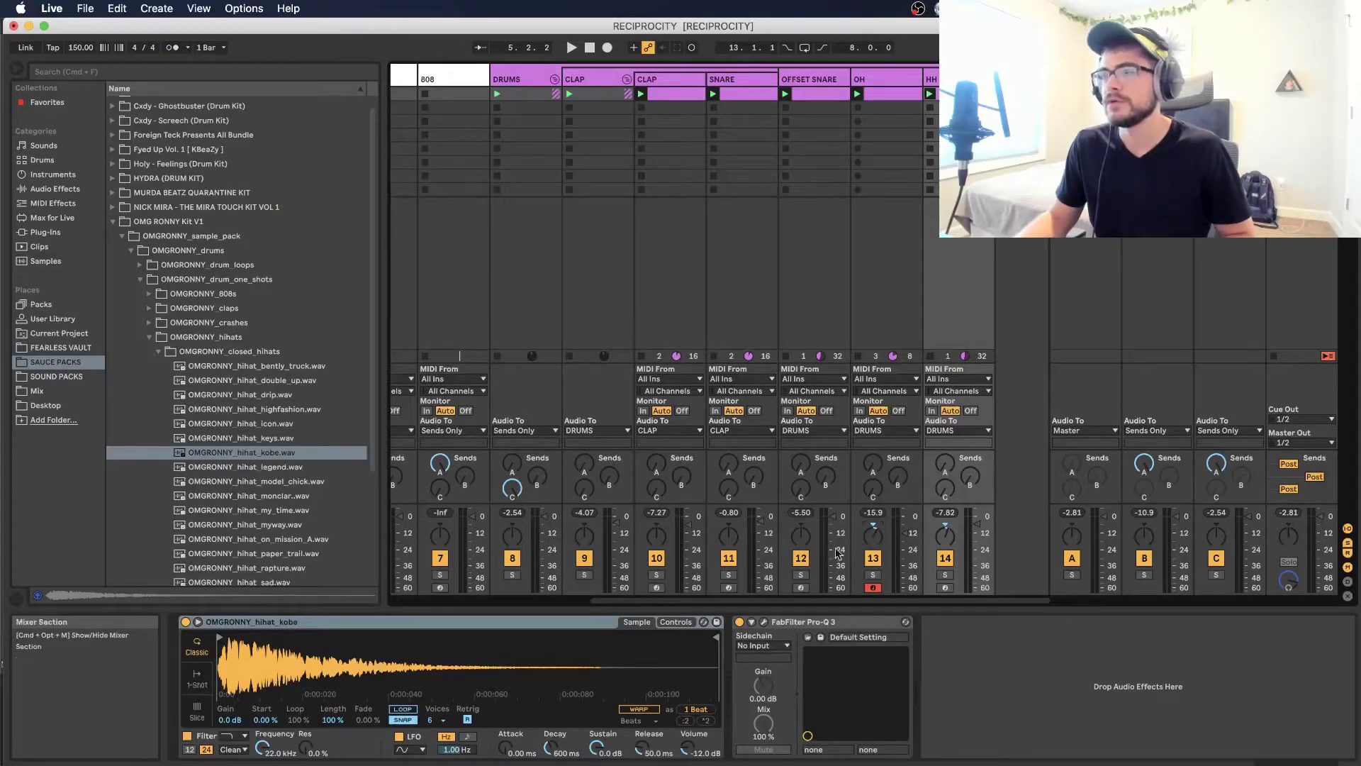
pyautogui.click(571, 79)
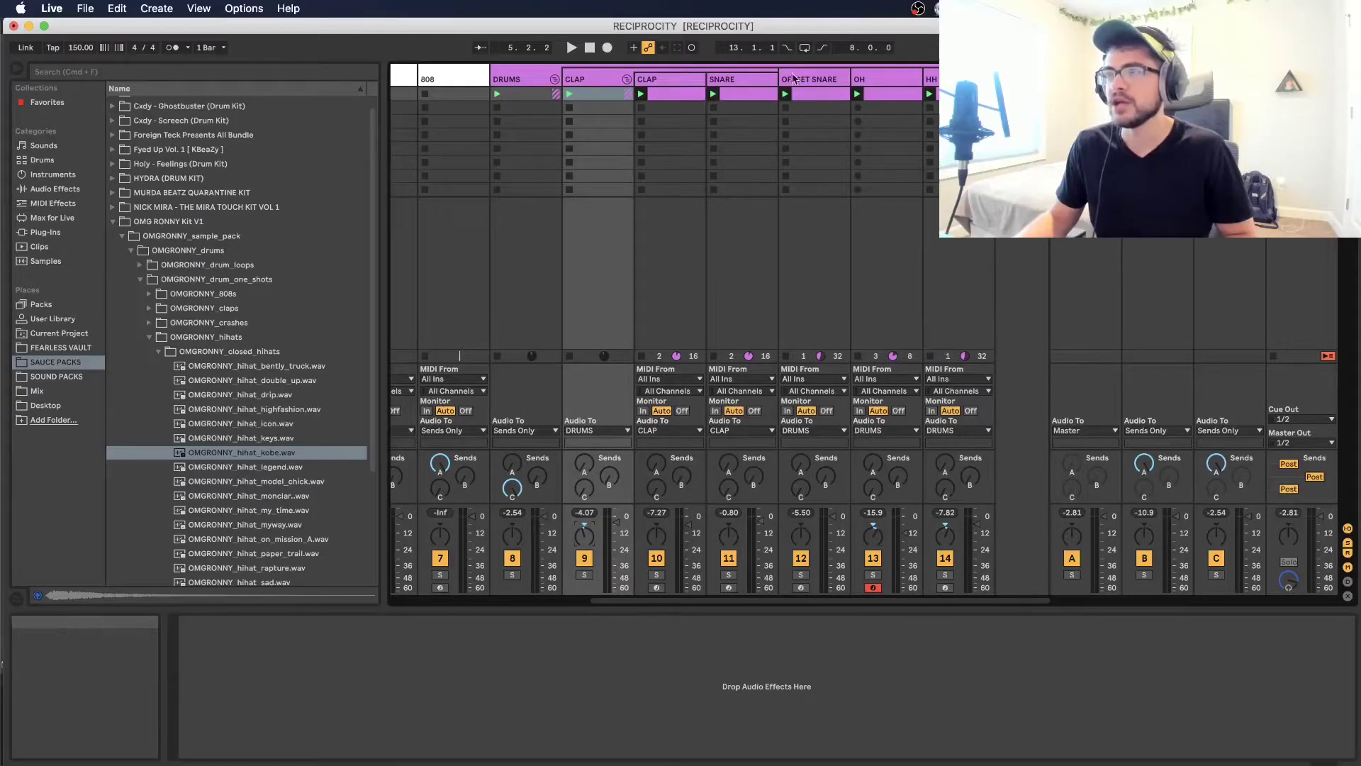
pyautogui.click(840, 572)
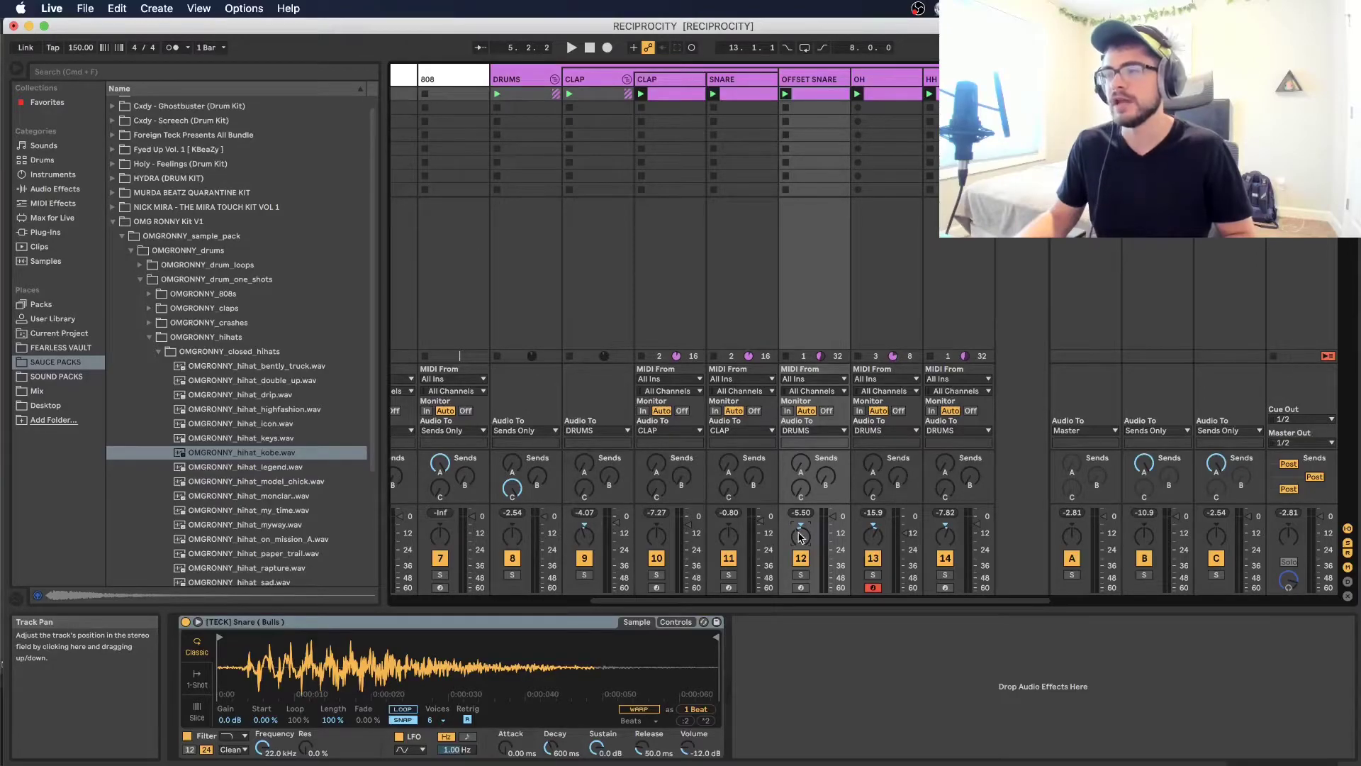
pyautogui.press('space')
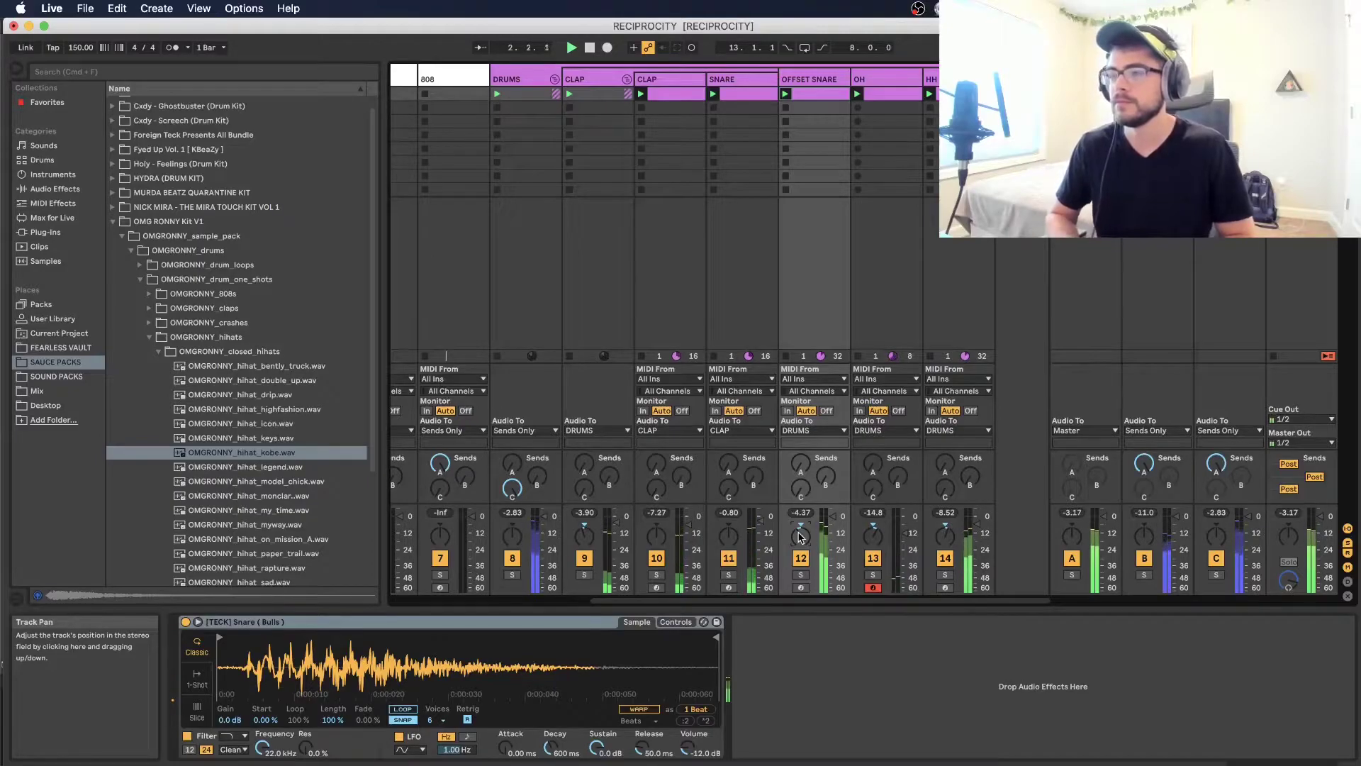
# Step: Create a four-bar clip on the 808 track and draw a two-beat A4 note at its start
pyautogui.moveTo(778, 600); pyautogui.dragTo(602, 621)
pyautogui.press('space')
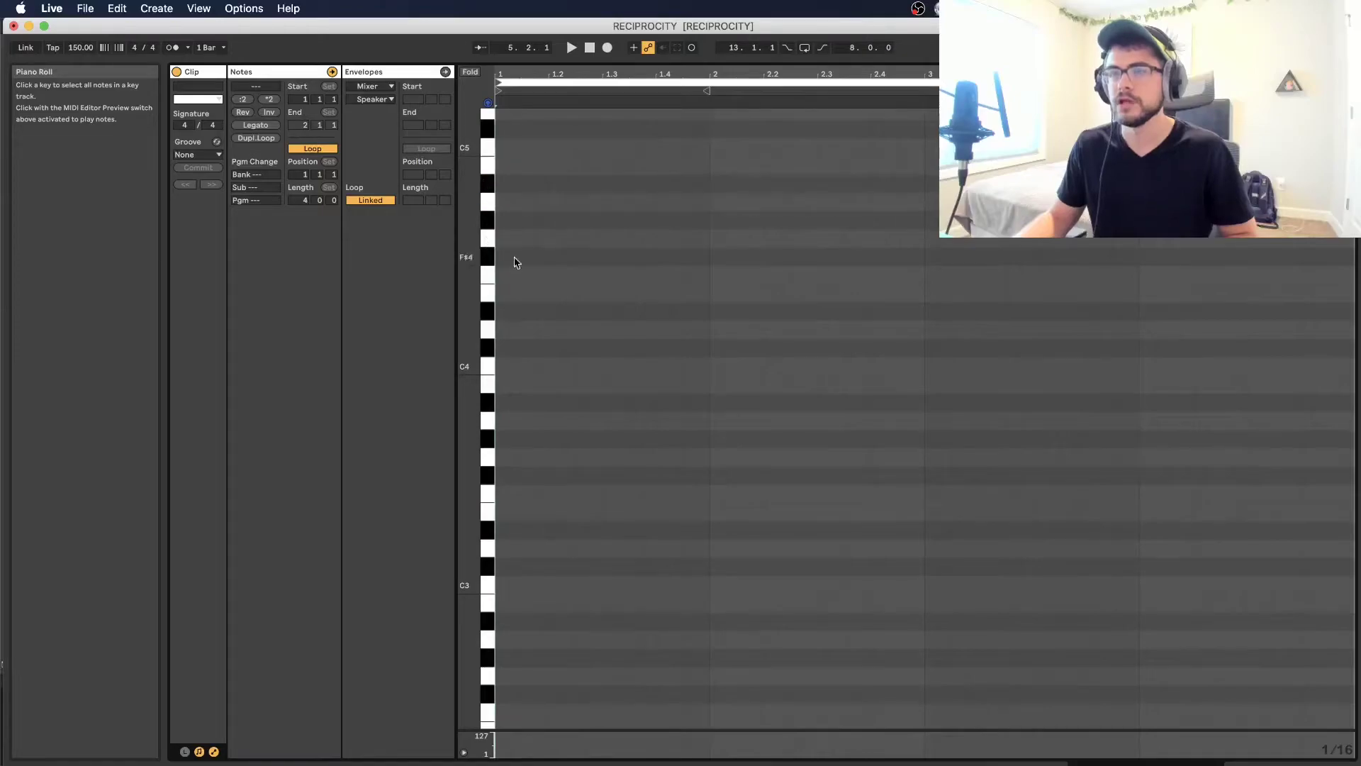
pyautogui.doubleClick(502, 207)
pyautogui.moveTo(505, 208); pyautogui.dragTo(598, 209)
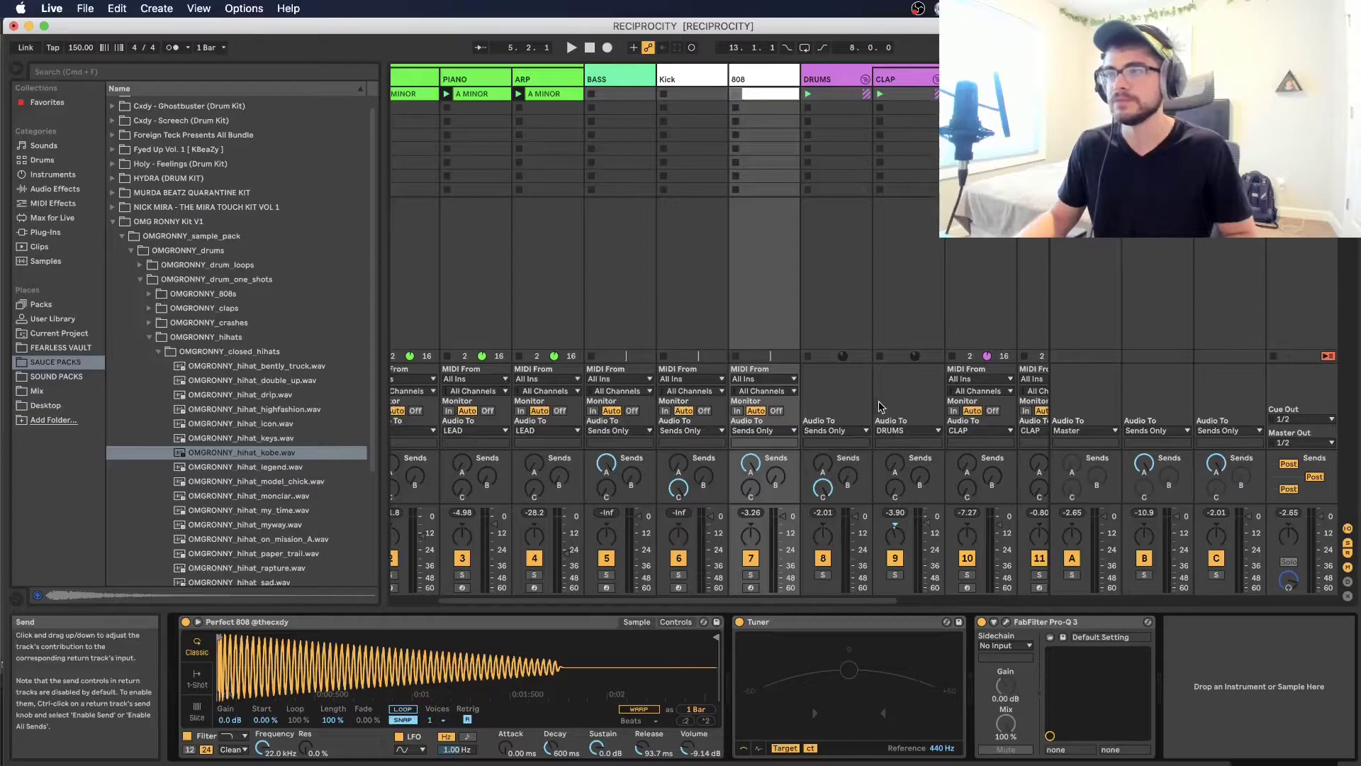
# Step: Launch the 808 clip and add two A4 notes and a C5 note in bar 2 while auditioning it
pyautogui.click(737, 94)
pyautogui.doubleClick(772, 97)
pyautogui.scroll(5, 759, 368)
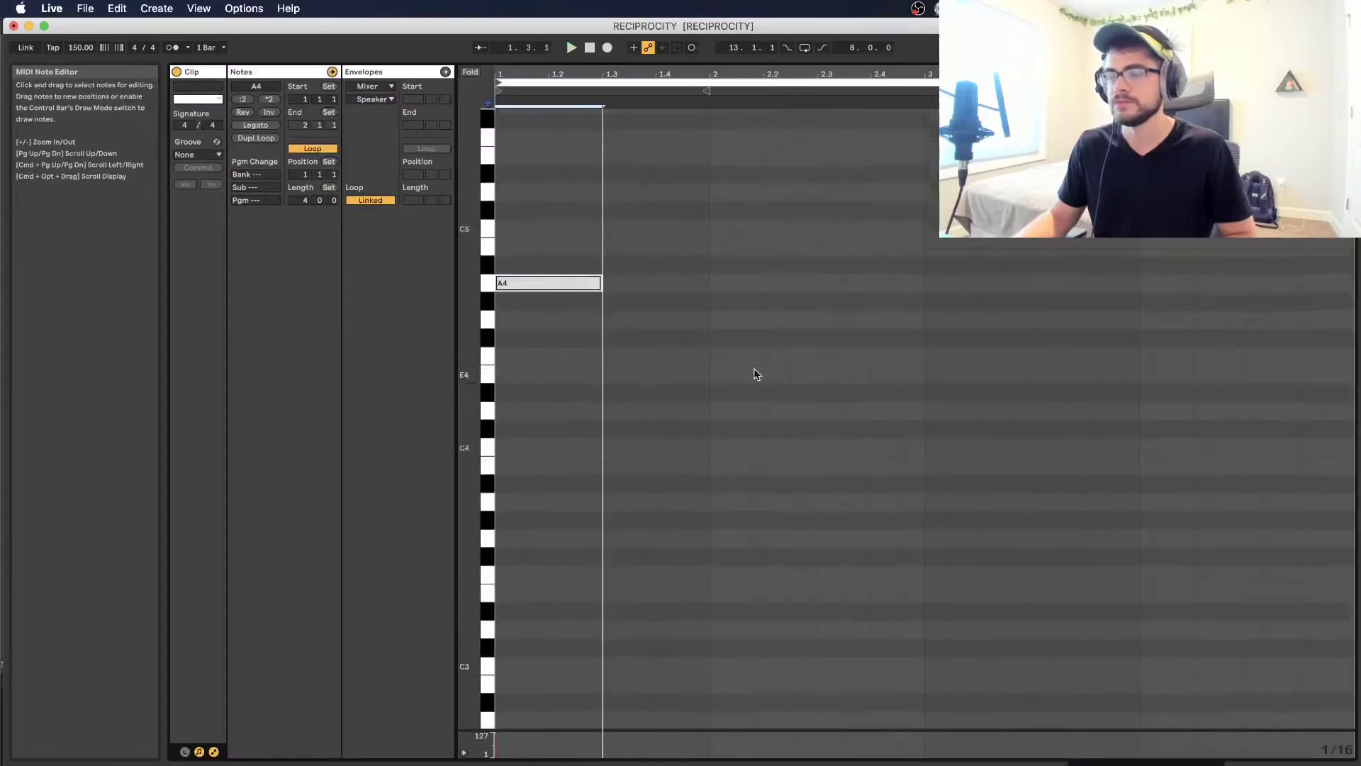
pyautogui.press('space')
pyautogui.press('space')
pyautogui.click(829, 375)
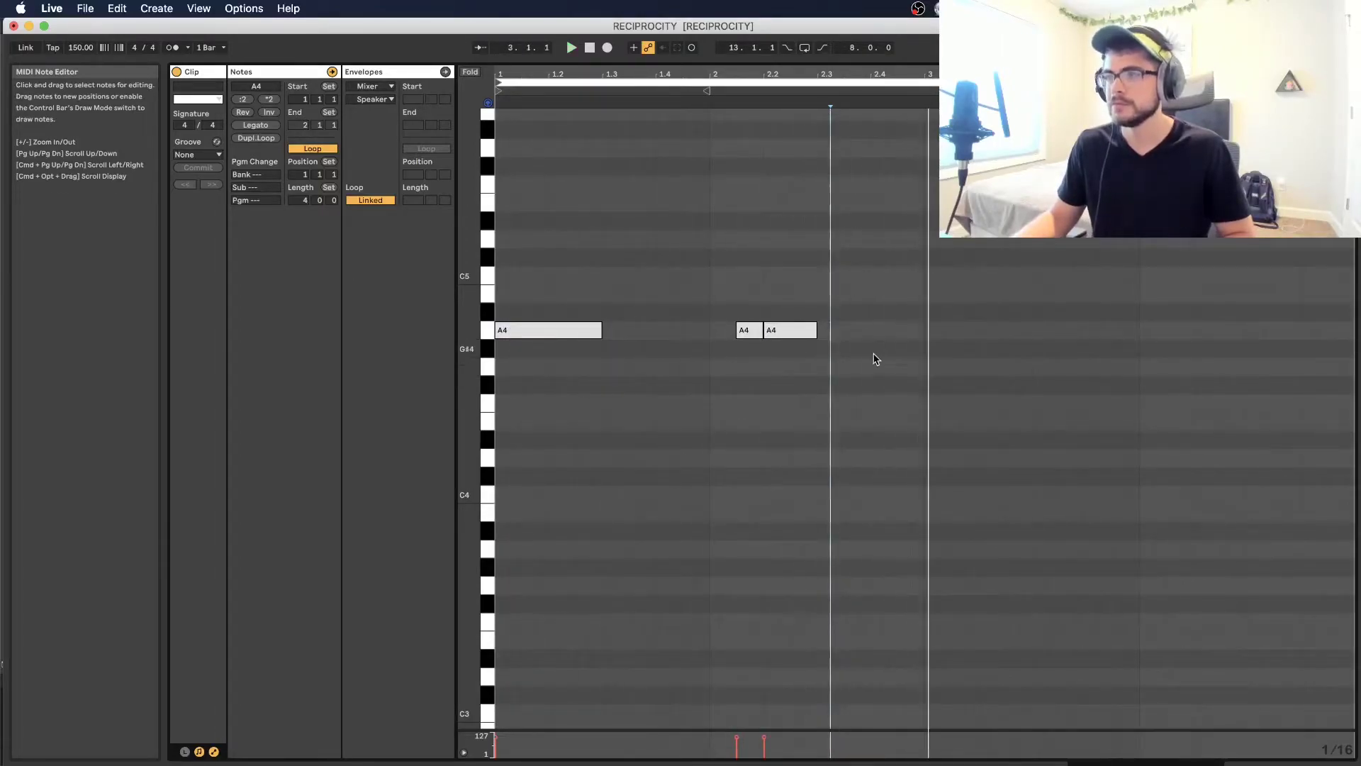
pyautogui.moveTo(845, 275); pyautogui.dragTo(923, 275)
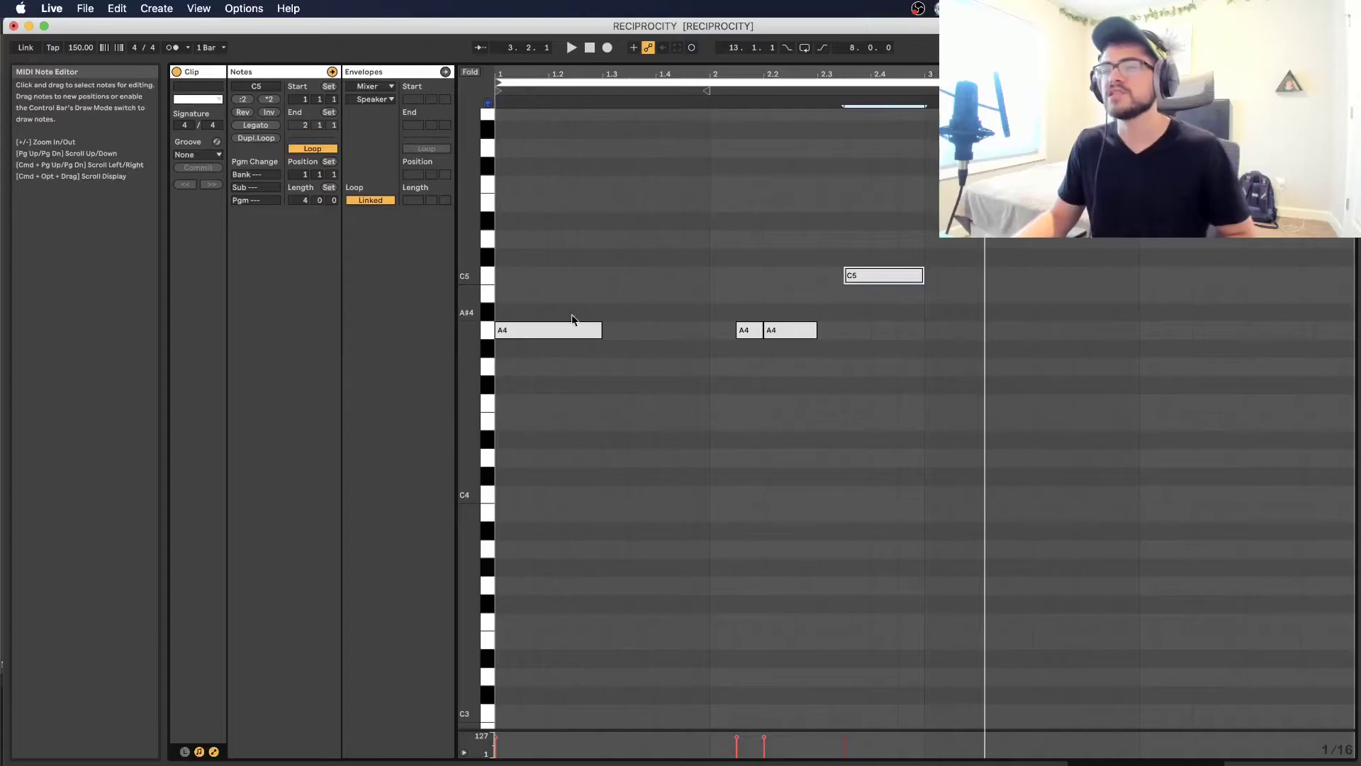
pyautogui.moveTo(547, 253); pyautogui.dragTo(922, 400)
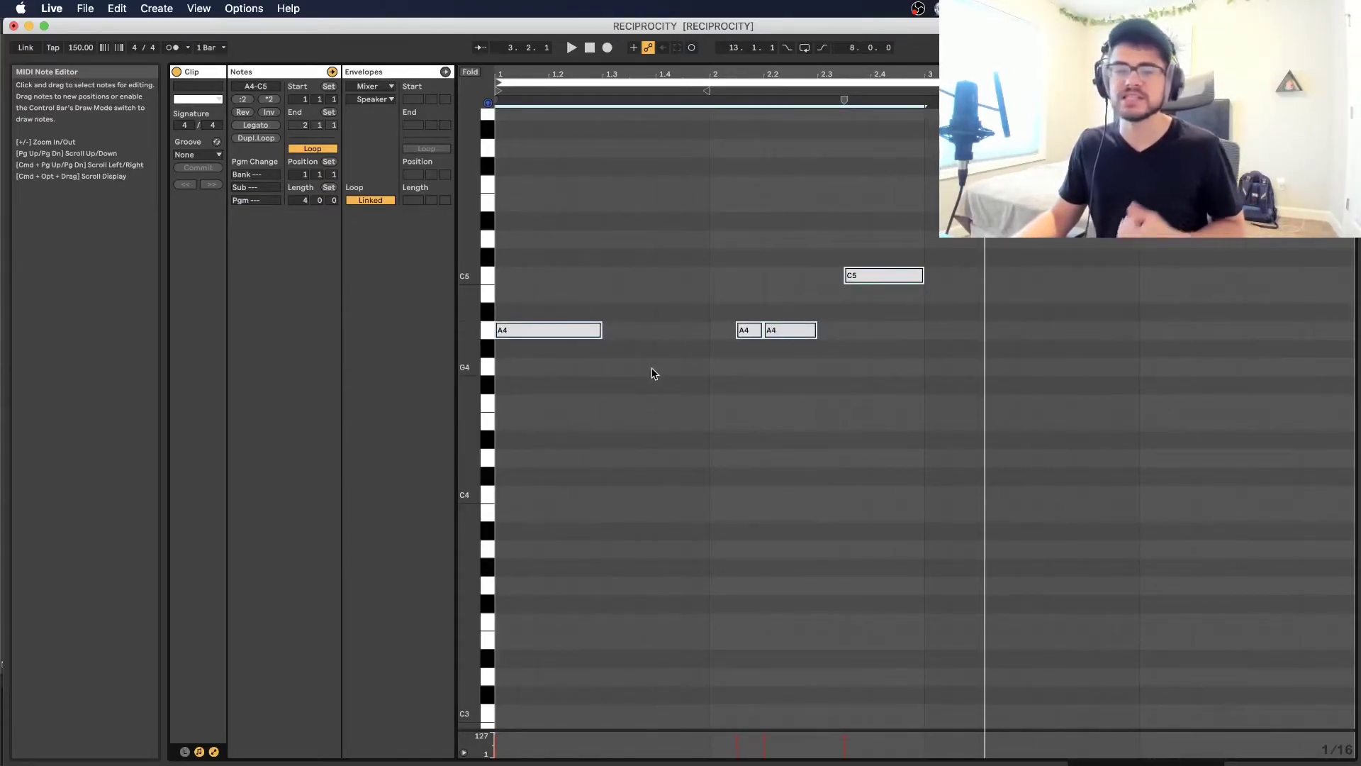
pyautogui.moveTo(560, 293); pyautogui.dragTo(681, 349)
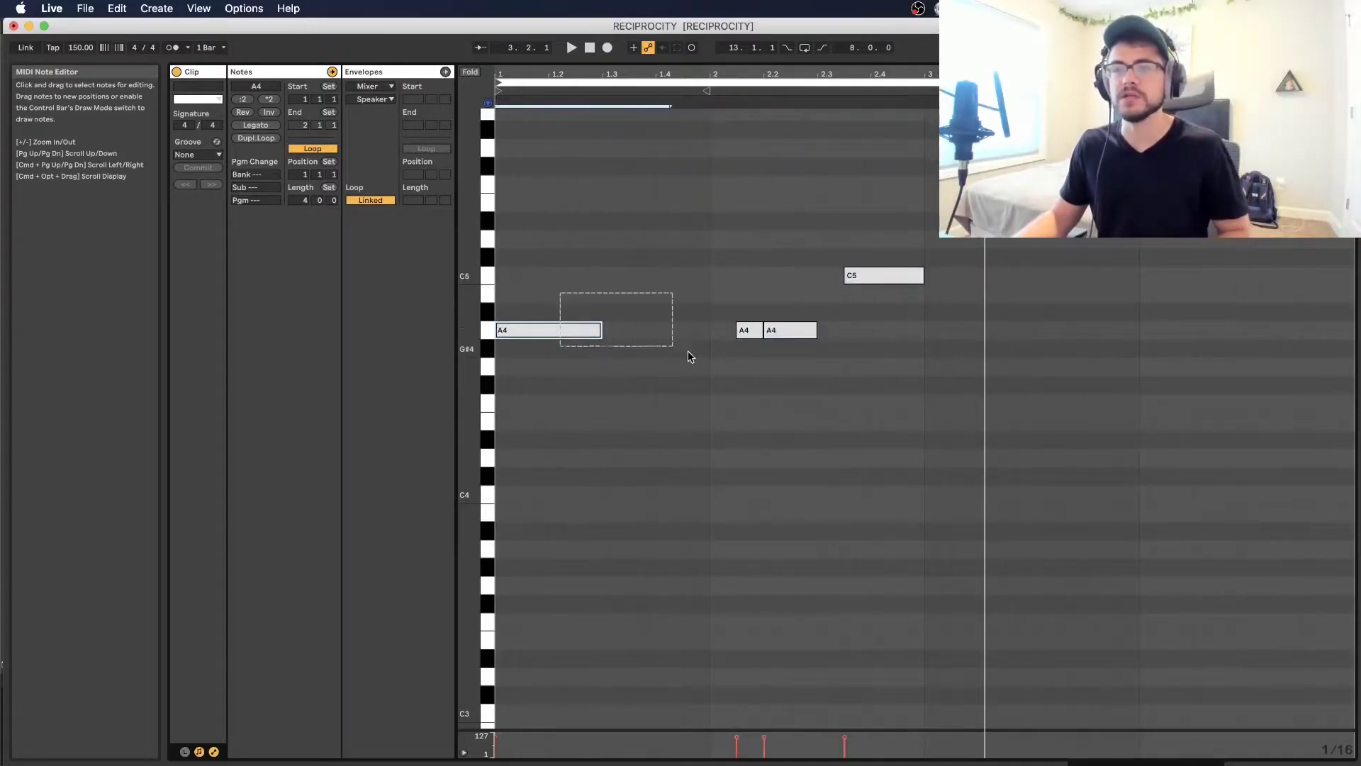
pyautogui.click(670, 373)
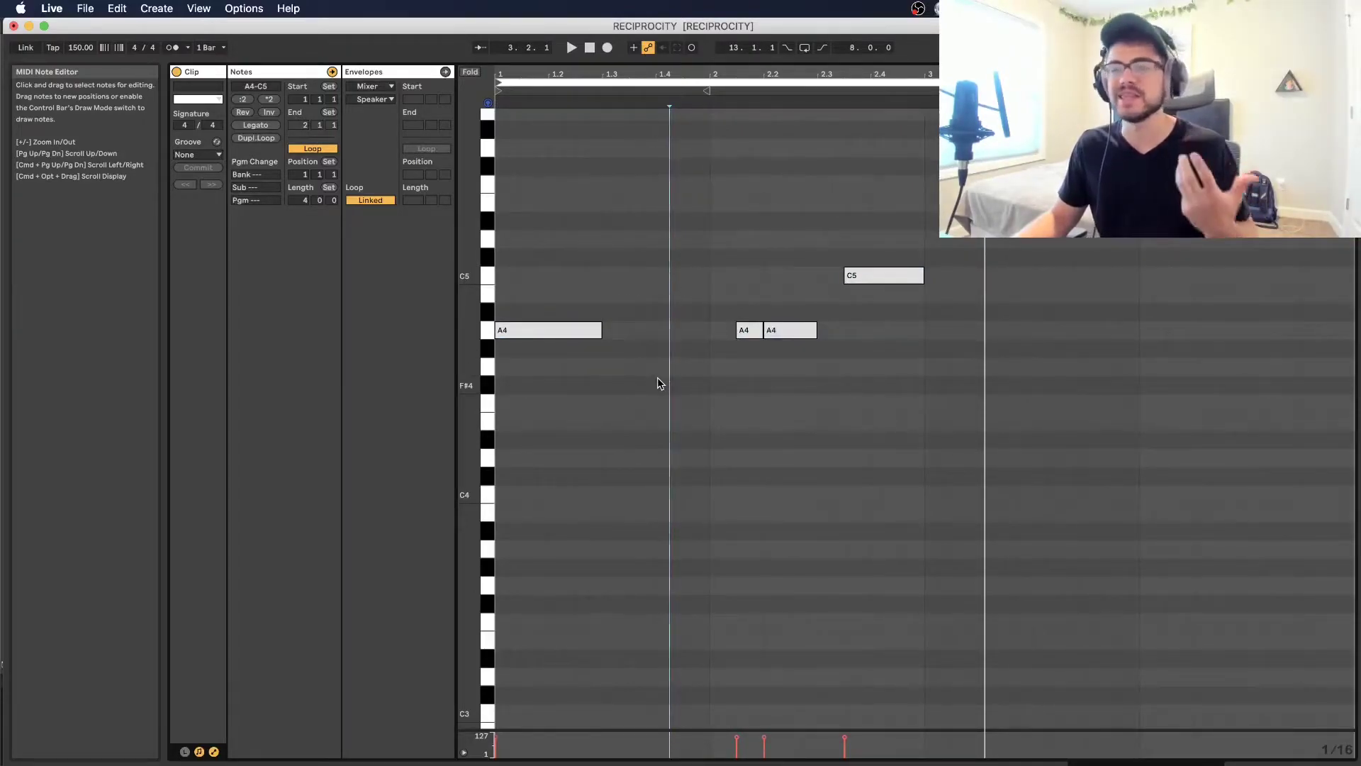
# Step: Lower the three 808 notes in bar 2 to C4 and extend the middle one to meet the last
pyautogui.moveTo(858, 275); pyautogui.dragTo(860, 494)
pyautogui.press('space')
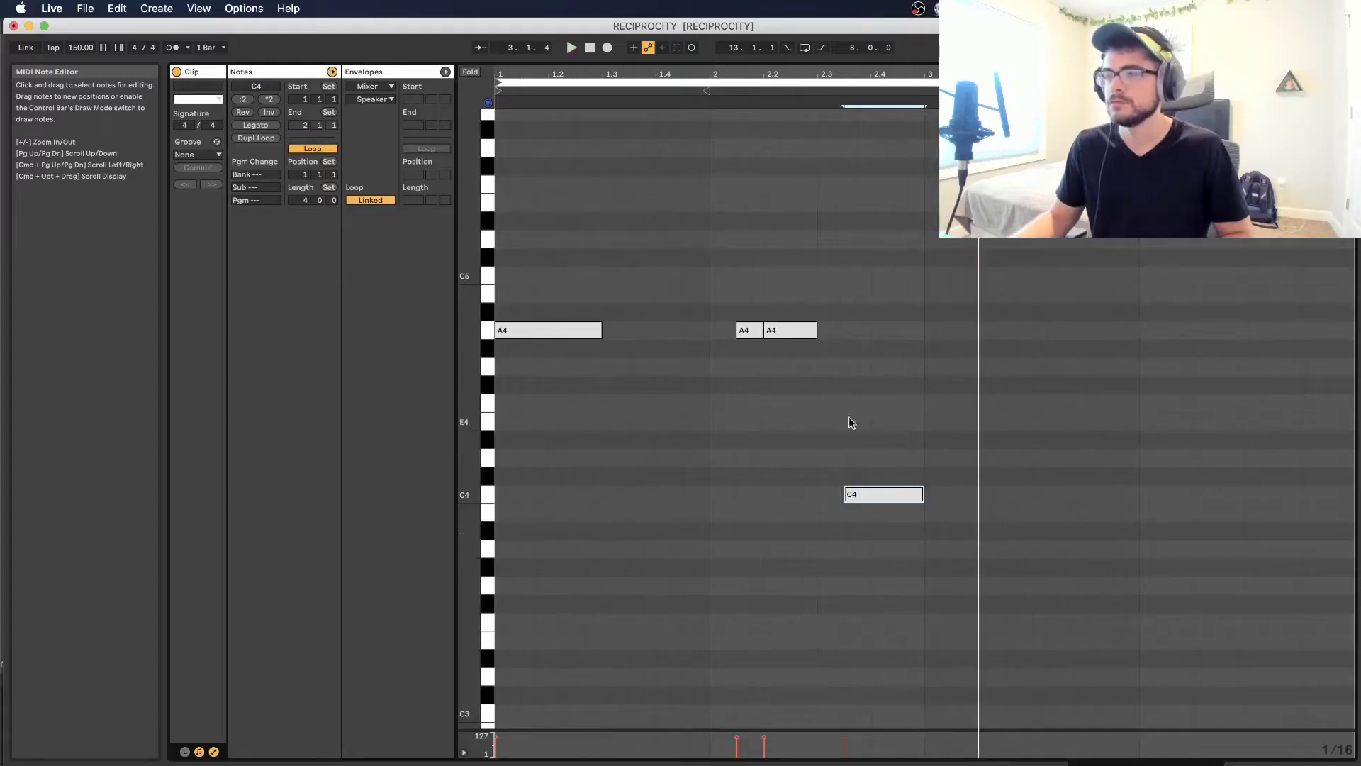
pyautogui.moveTo(739, 274); pyautogui.dragTo(741, 494)
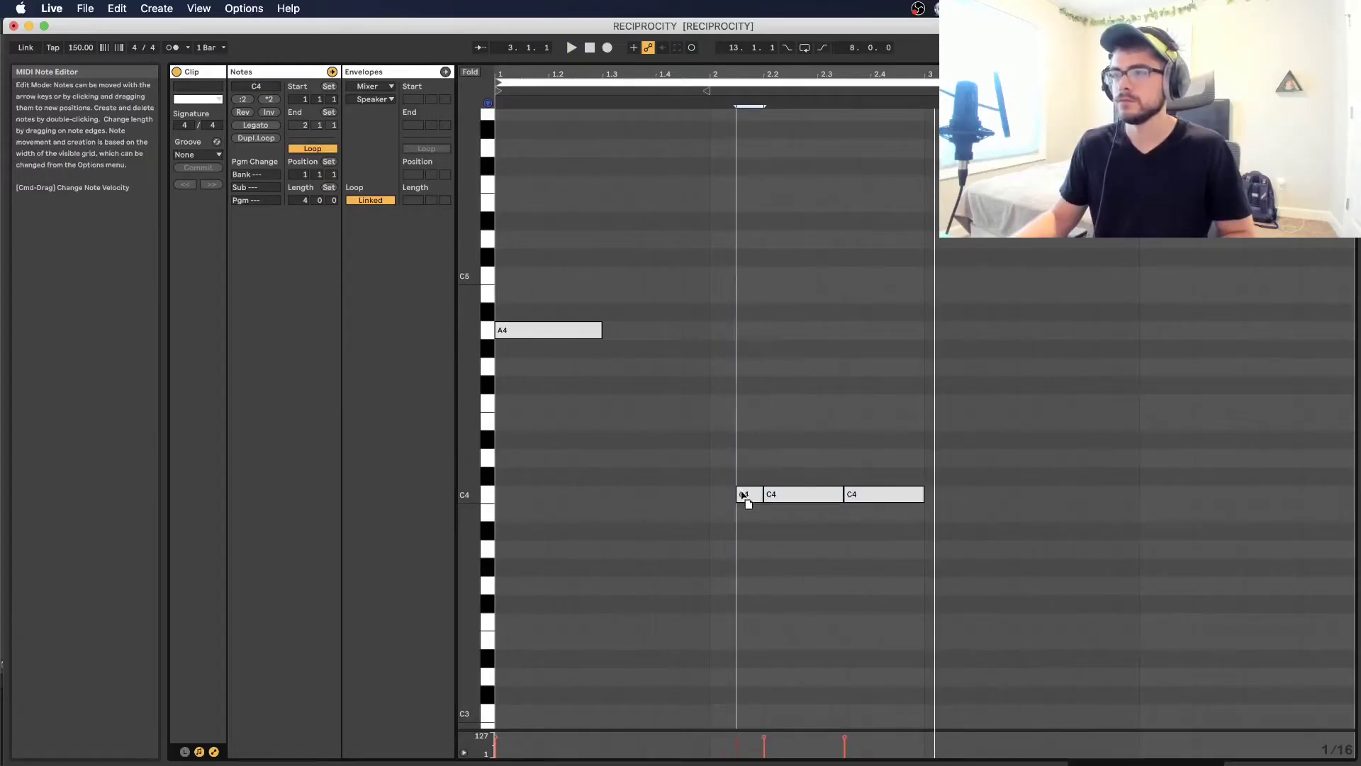
# Step: Copy the 808 notes of bars 1 and 2 into bars 3 and 4 and audition them
pyautogui.moveTo(541, 299); pyautogui.dragTo(893, 526)
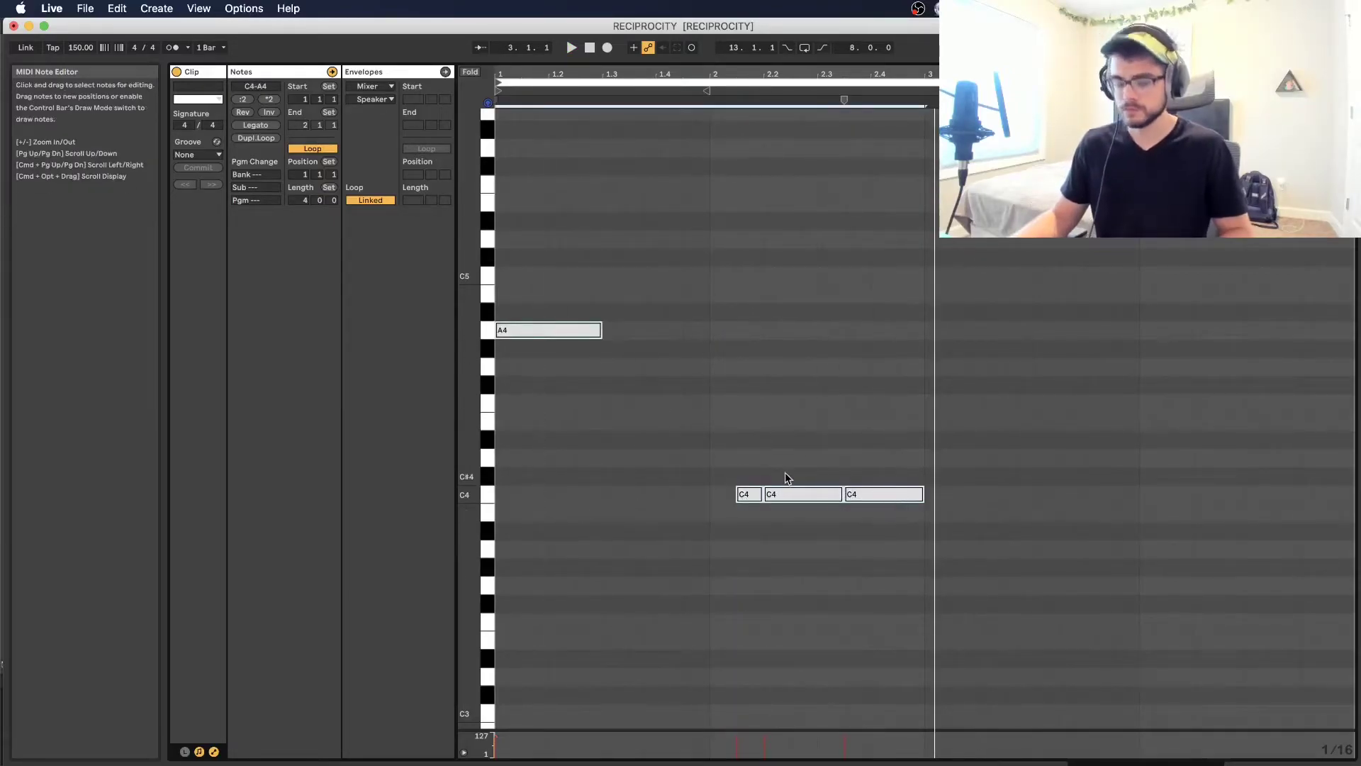
pyautogui.moveTo(599, 332); pyautogui.dragTo(1027, 347)
pyautogui.press('space')
pyautogui.click(1051, 517)
pyautogui.scroll(-1, 1051, 517)
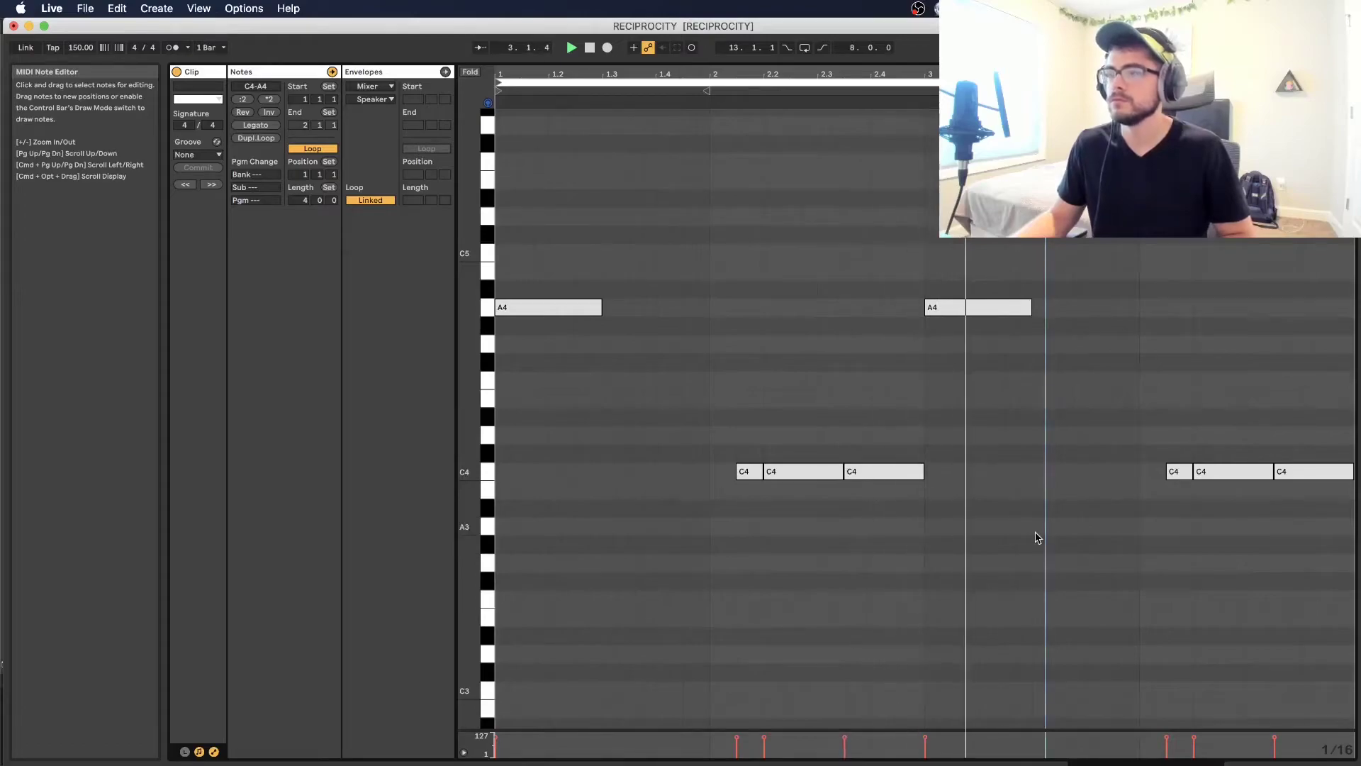
# Step: Shorten the A4 note in bar 3 to 1.5 beats, duplicate it, and follow it with three C4 and two D4 notes
pyautogui.click(1028, 307)
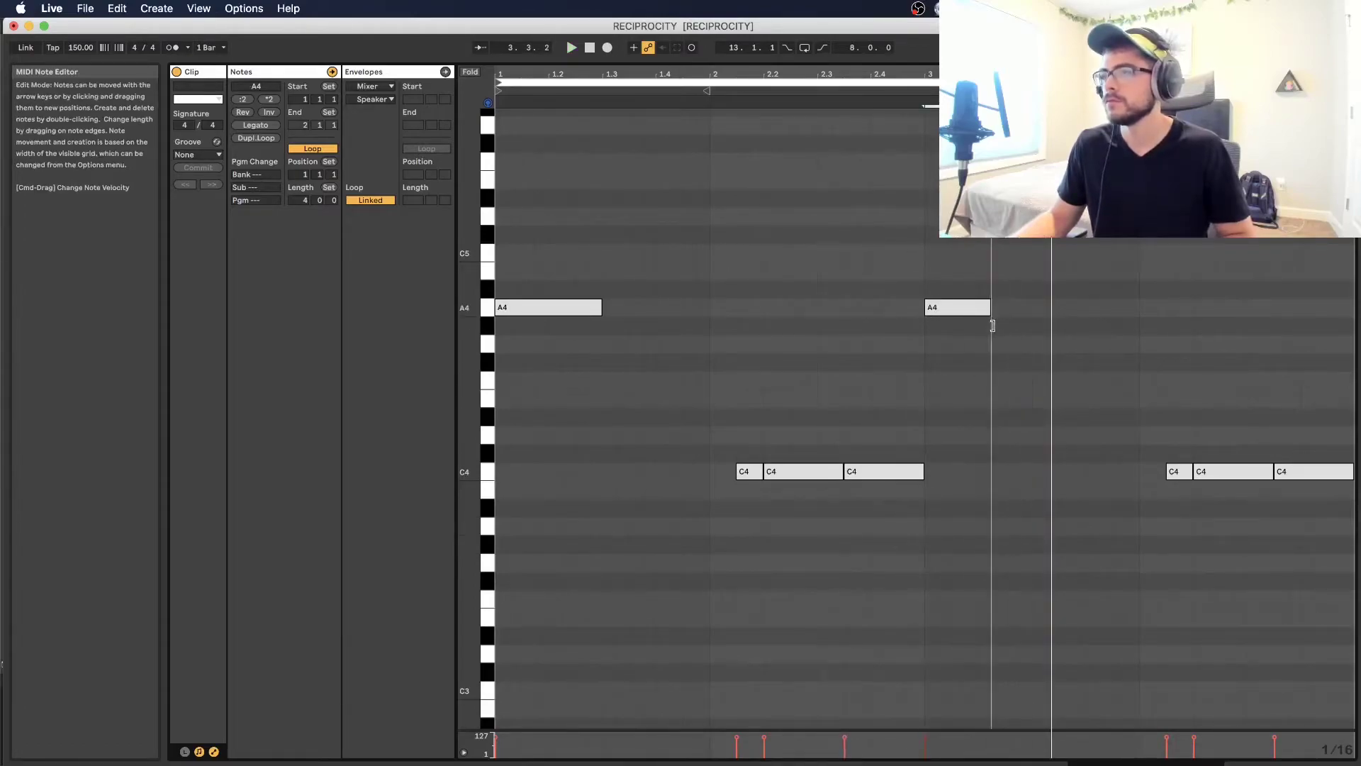
pyautogui.moveTo(998, 324); pyautogui.dragTo(1000, 324)
pyautogui.press('super+d')
pyautogui.press('space')
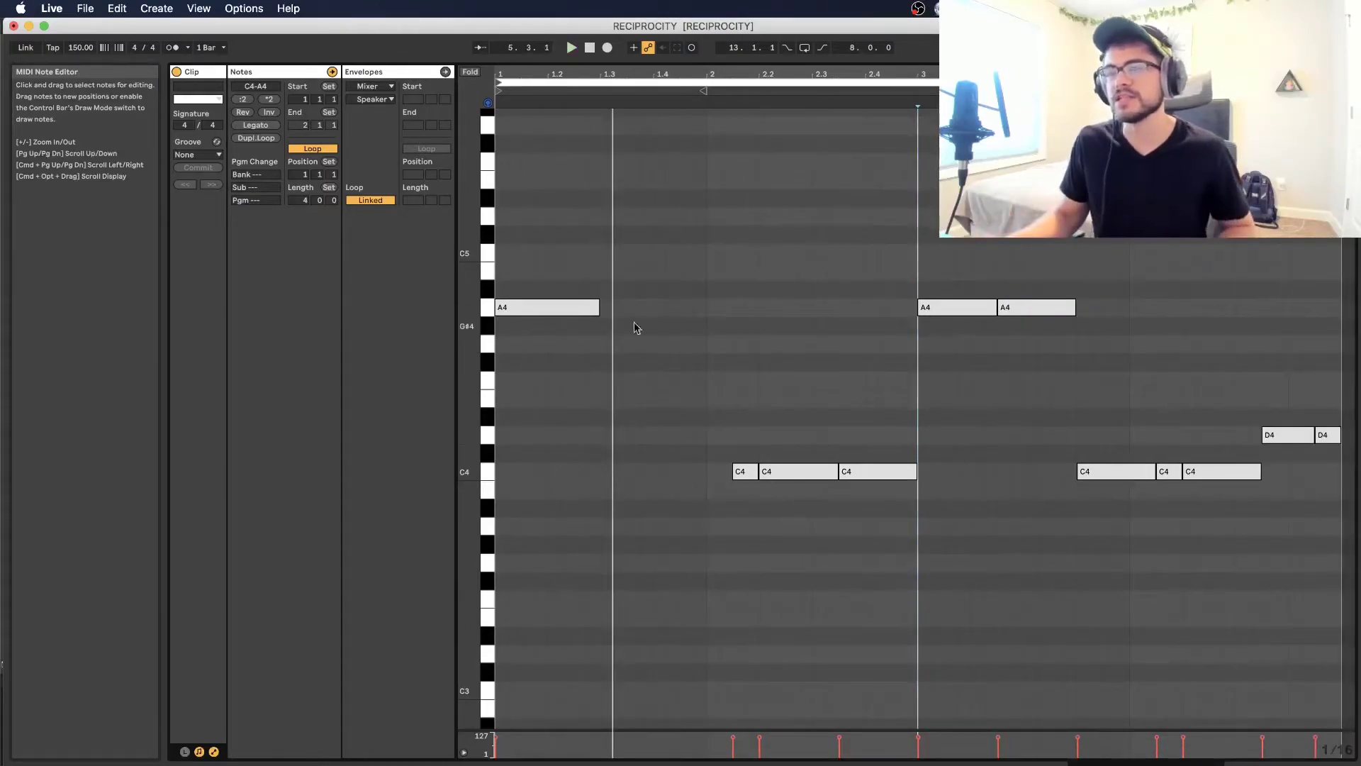
# Step: Transpose the whole 808 pattern down one octave and raise its last note to C4
pyautogui.moveTo(543, 235); pyautogui.dragTo(1356, 596)
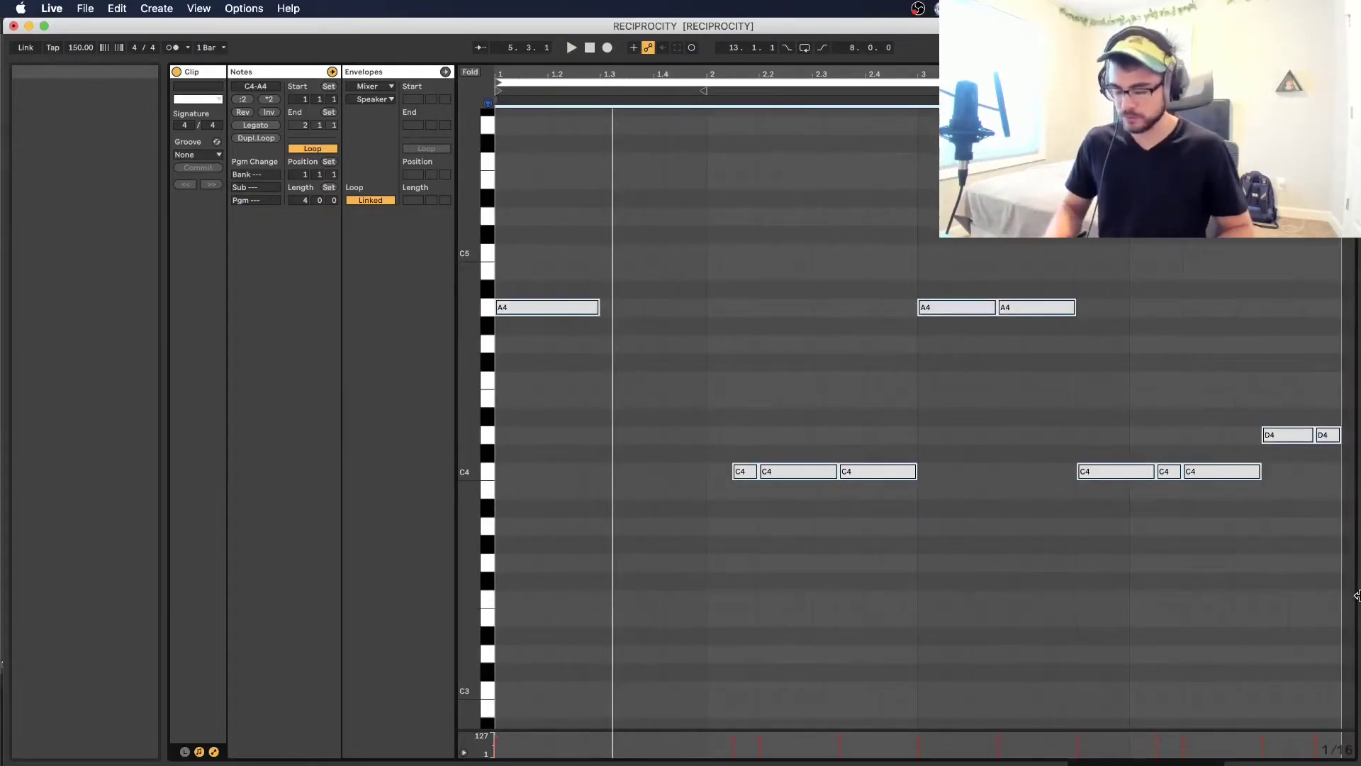
pyautogui.hotkey('shift', 'Down')
pyautogui.scroll(-5, 1155, 418)
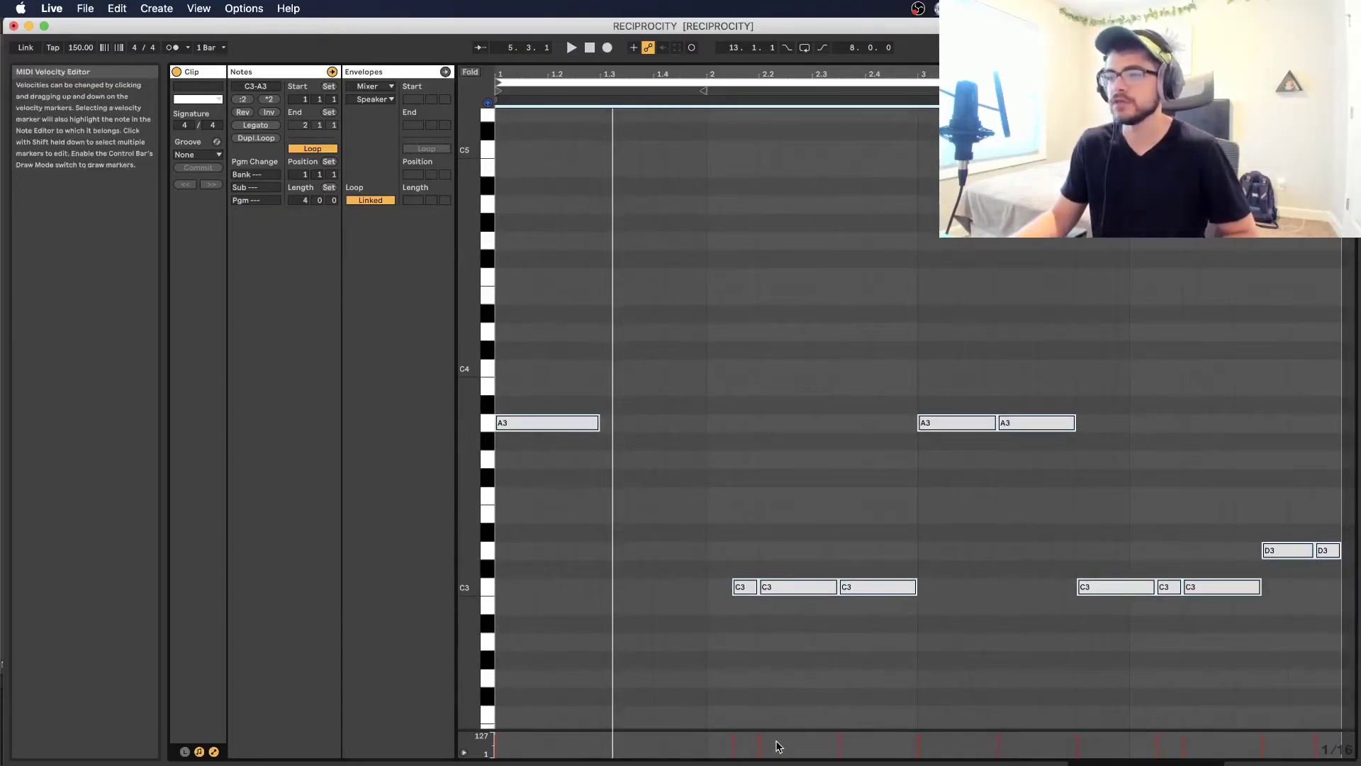
pyautogui.press('space')
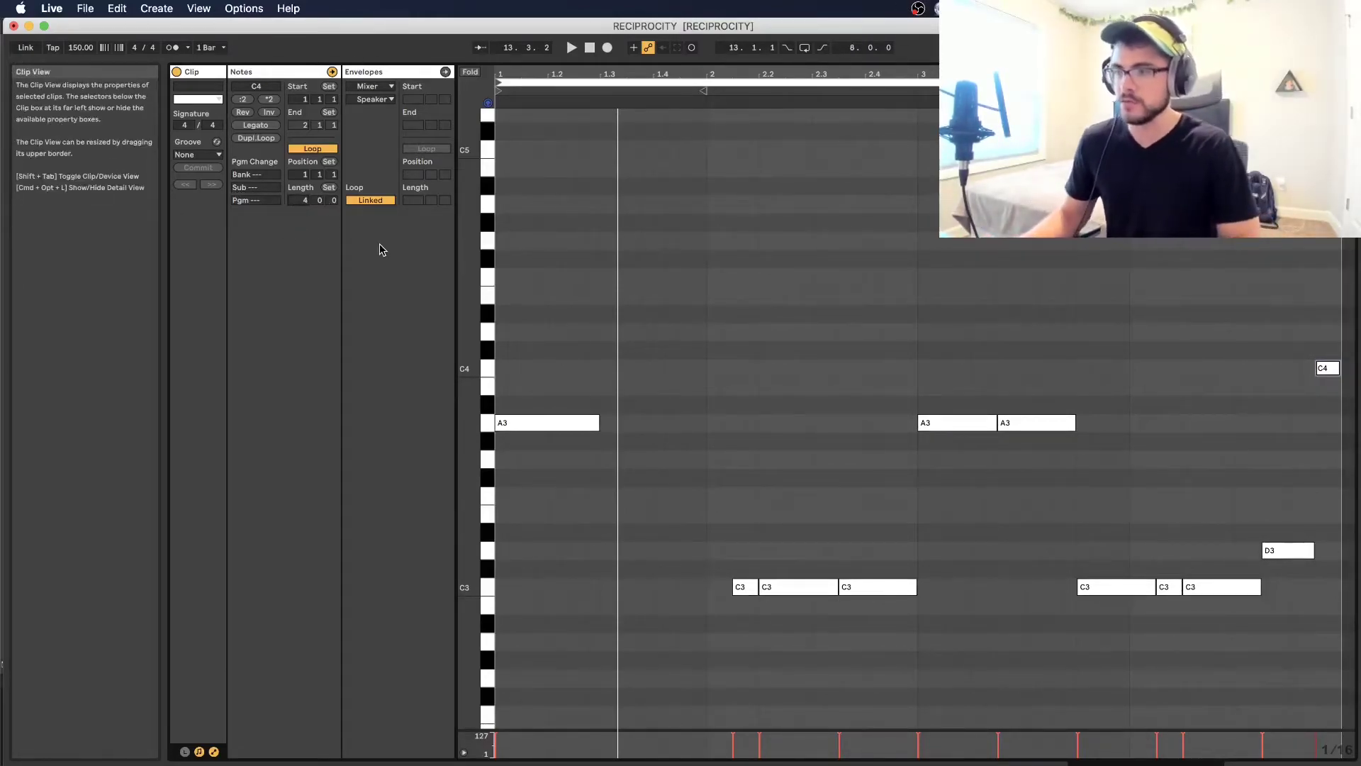
# Step: Extend the 808 clip's loop to 8 bars and copy the four-bar pattern into bars 5 to 8
pyautogui.press('-')
pyautogui.moveTo(522, 307); pyautogui.dragTo(924, 624)
pyautogui.moveTo(510, 429); pyautogui.dragTo(935, 423)
pyautogui.click(967, 449)
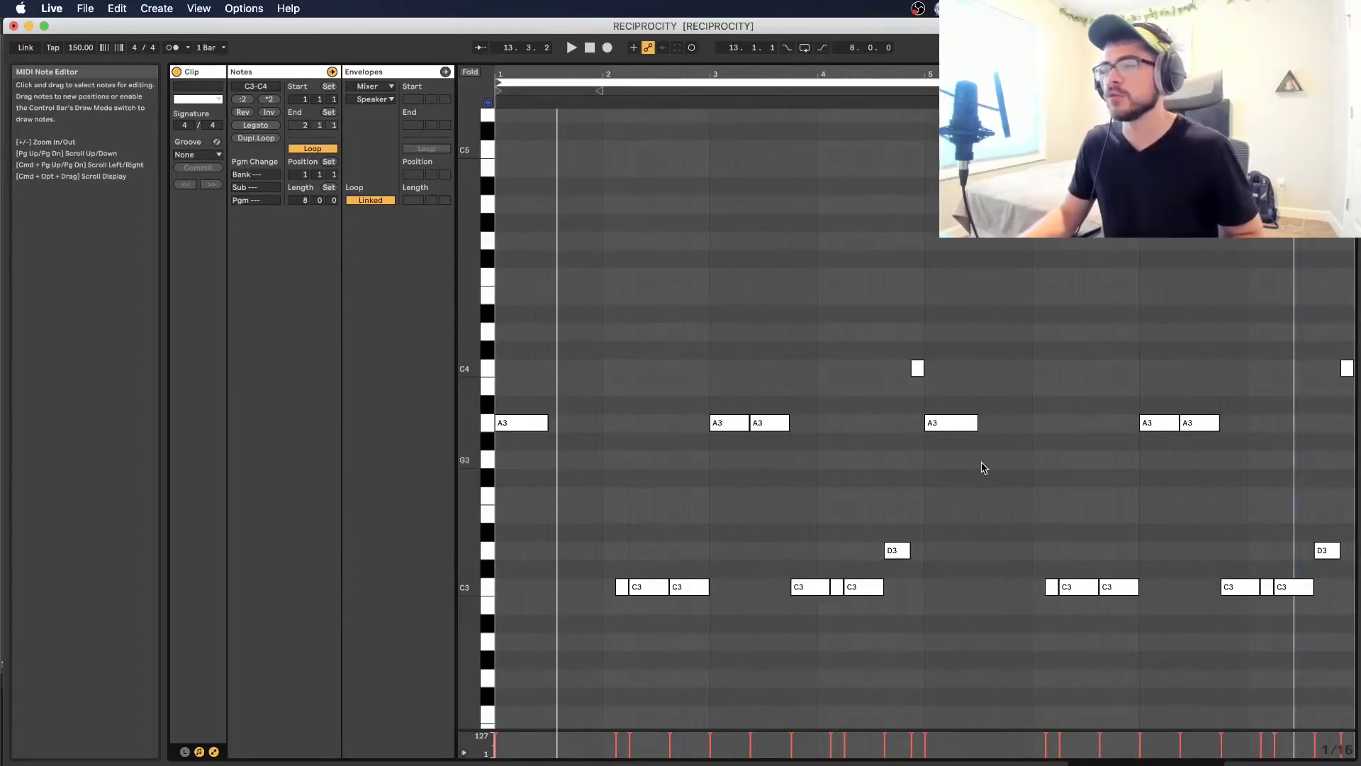
# Step: Set the 808 clip's loop to bars 5 to 8 and rework the end of bar 8 with A3, three D3 notes and C4
pyautogui.moveTo(494, 94); pyautogui.dragTo(930, 129)
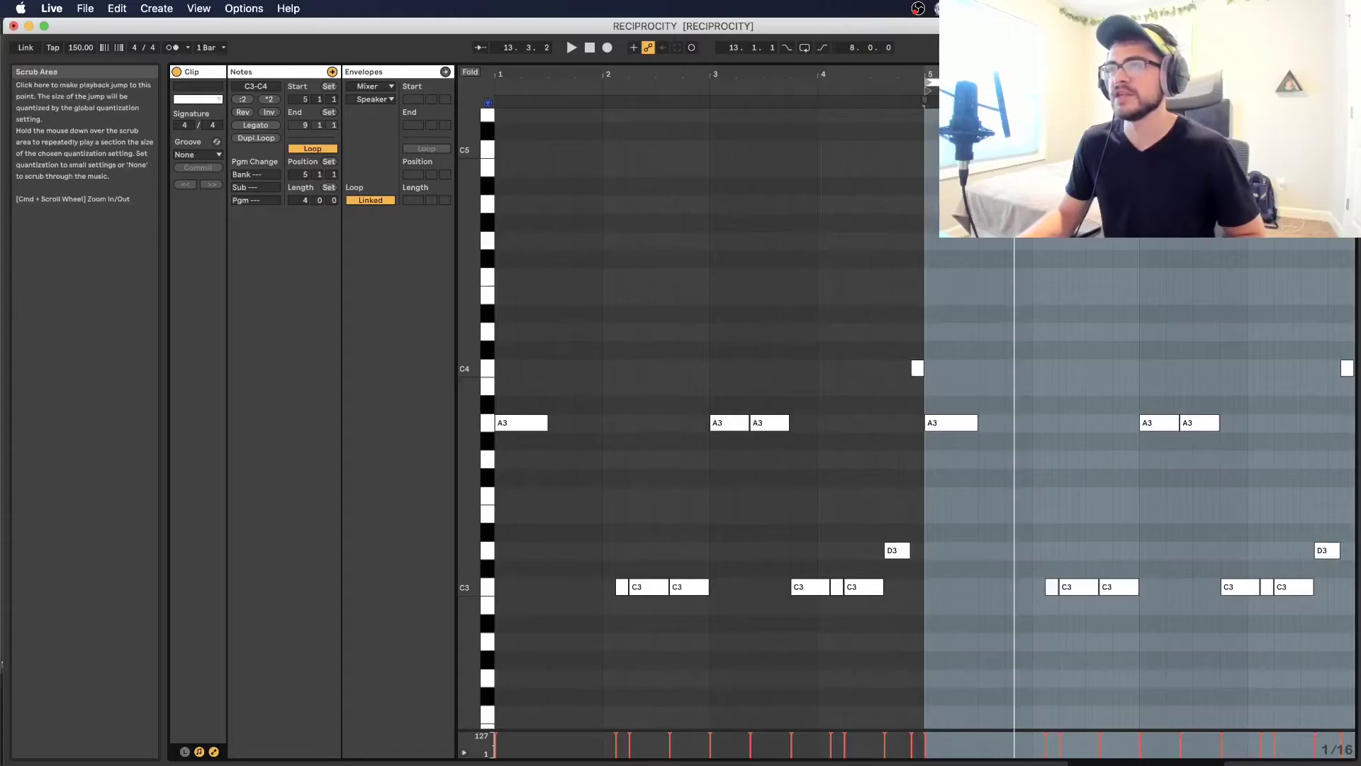
pyautogui.moveTo(1290, 73); pyautogui.dragTo(1290, 141)
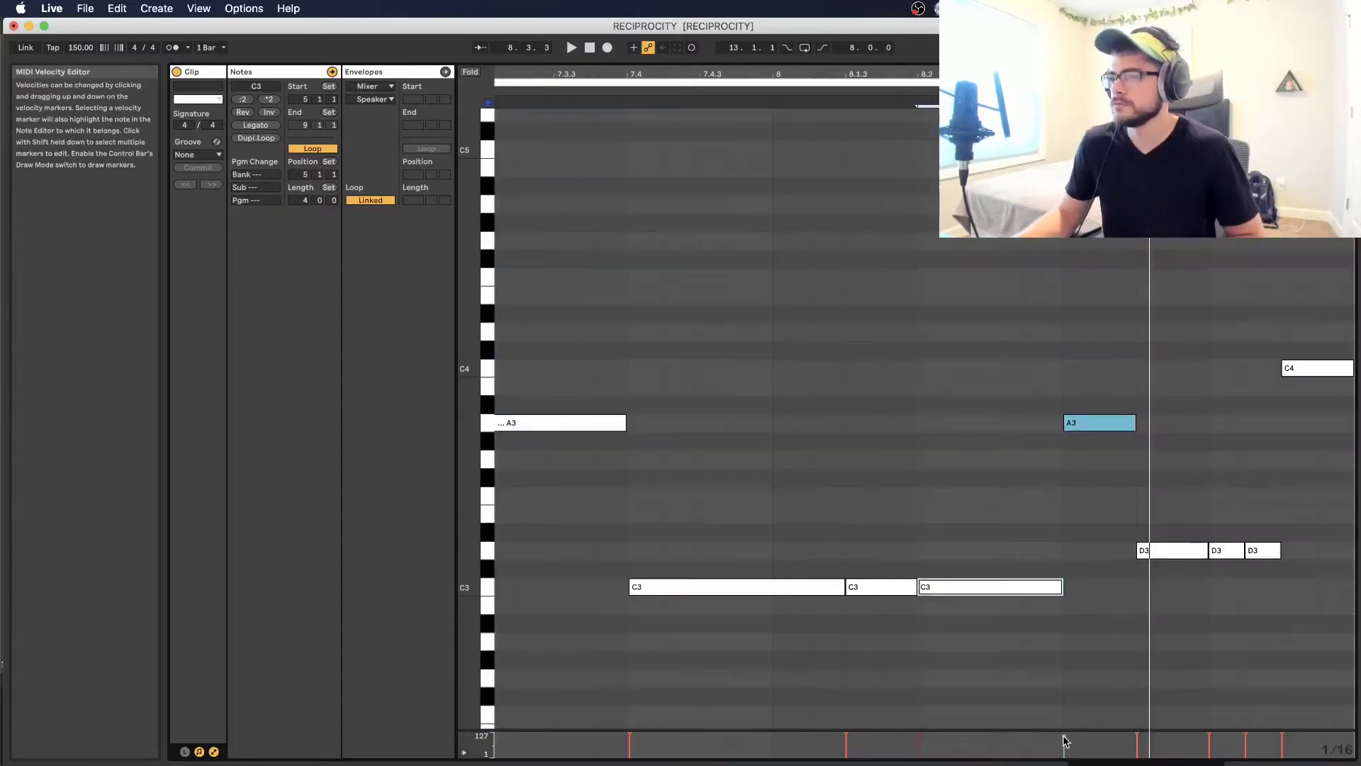
pyautogui.press('space')
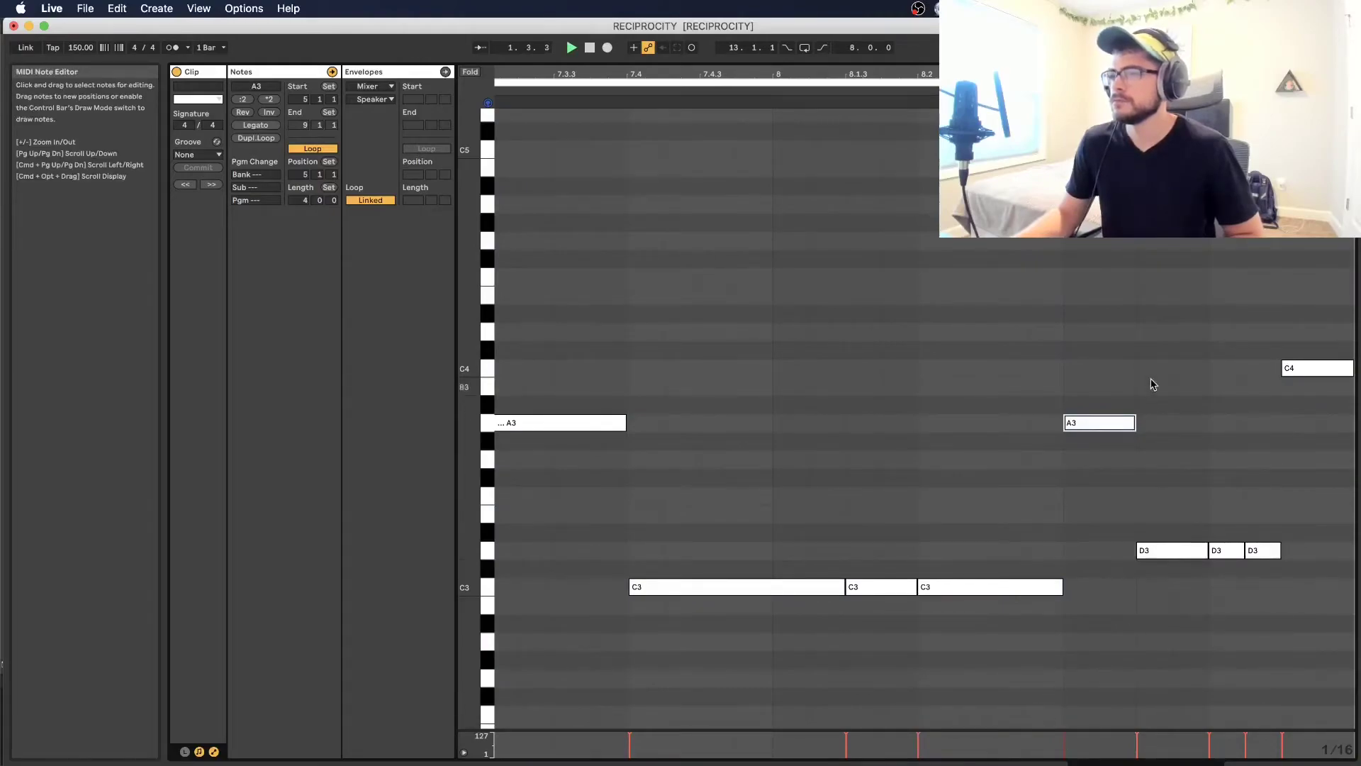
# Step: Replace the 808 sample with [AP] 808 ( Astro ).wav, adjust the track volume, and audition the beat
pyautogui.moveTo(1197, 74); pyautogui.dragTo(1313, 30)
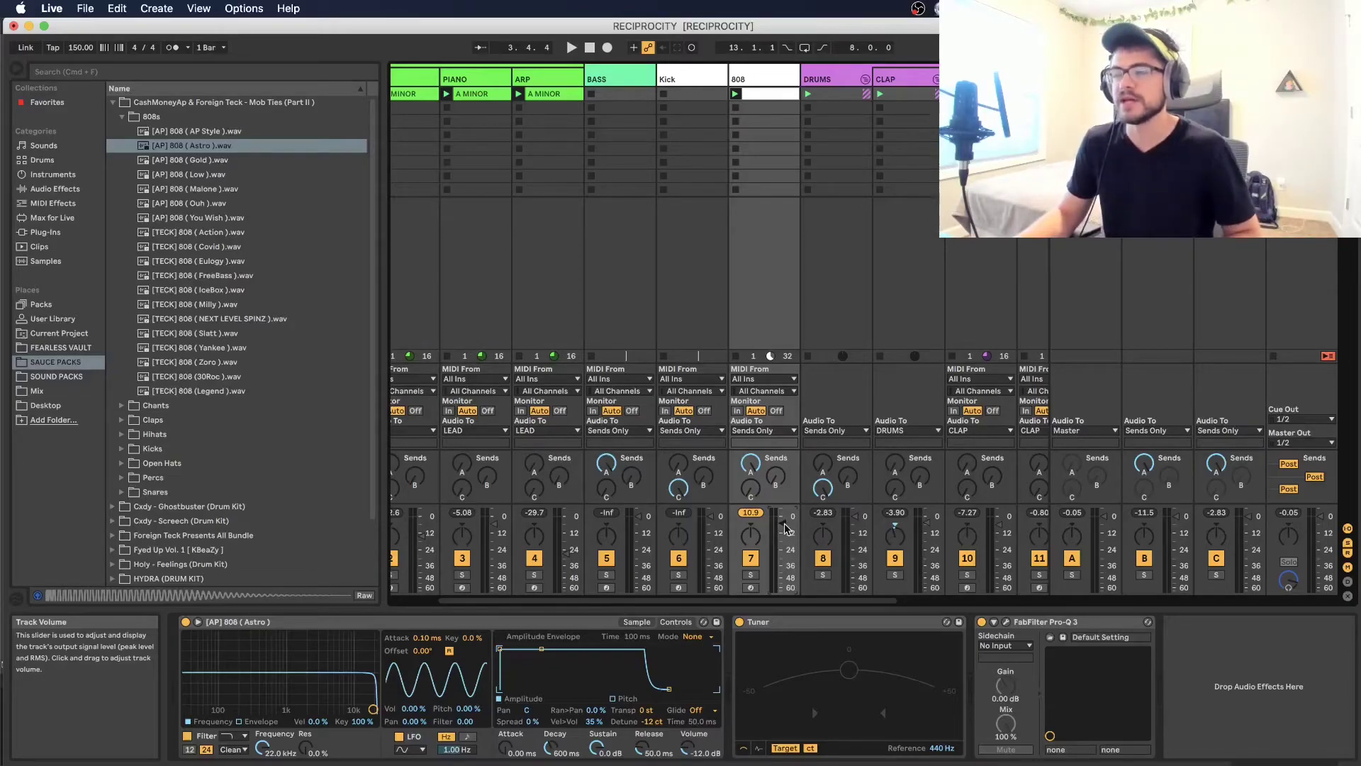
pyautogui.press('space')
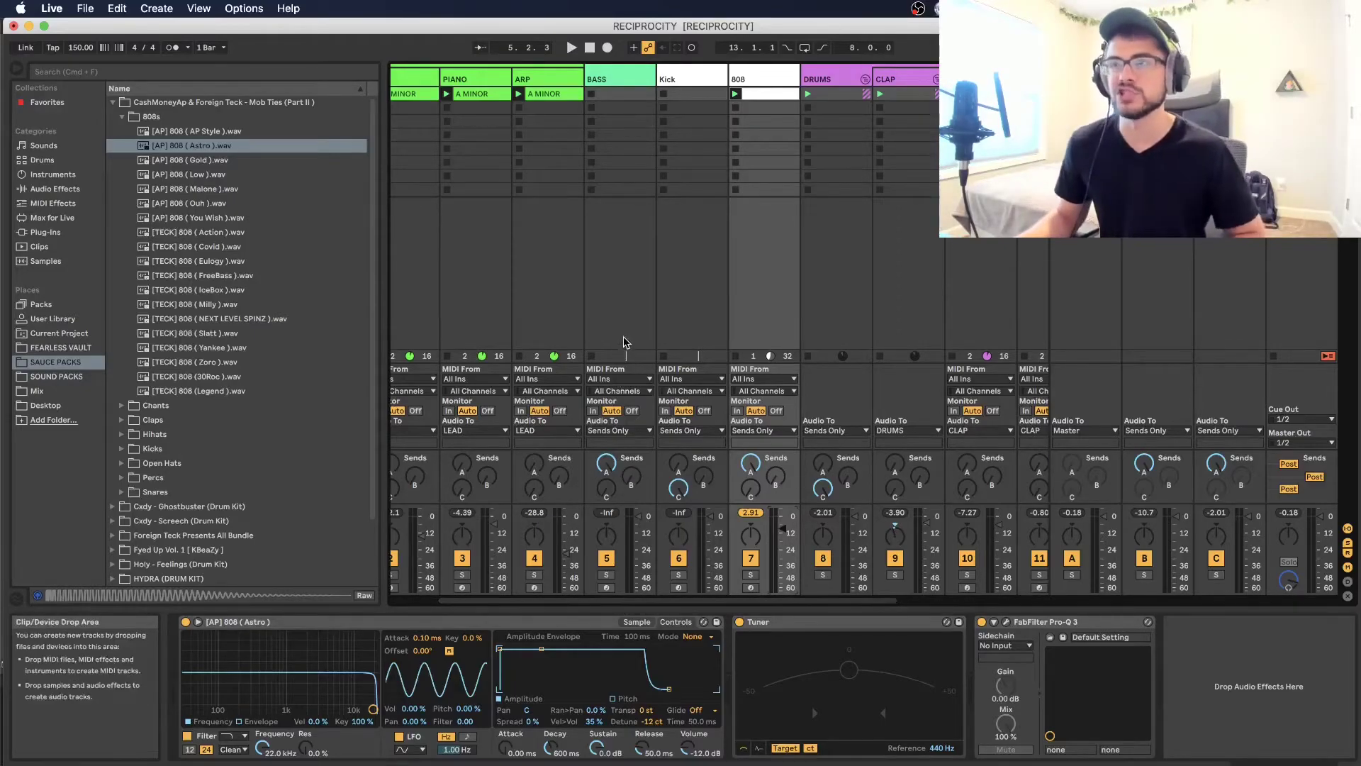
# Step: Create a four-bar Kick clip of C3 notes, shifting bar 4's last kick an eighth note earlier and its first an eighth later
pyautogui.doubleClick(706, 93)
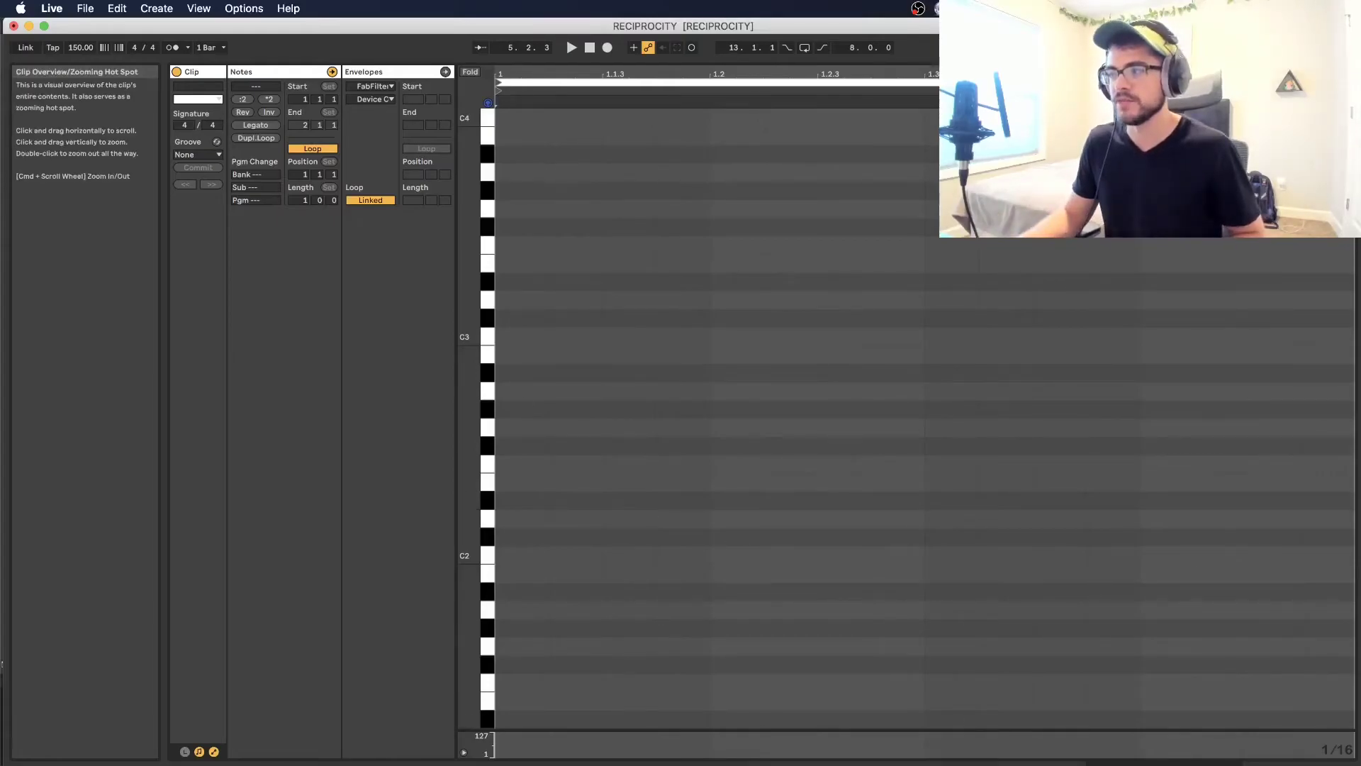
pyautogui.click(1285, 763)
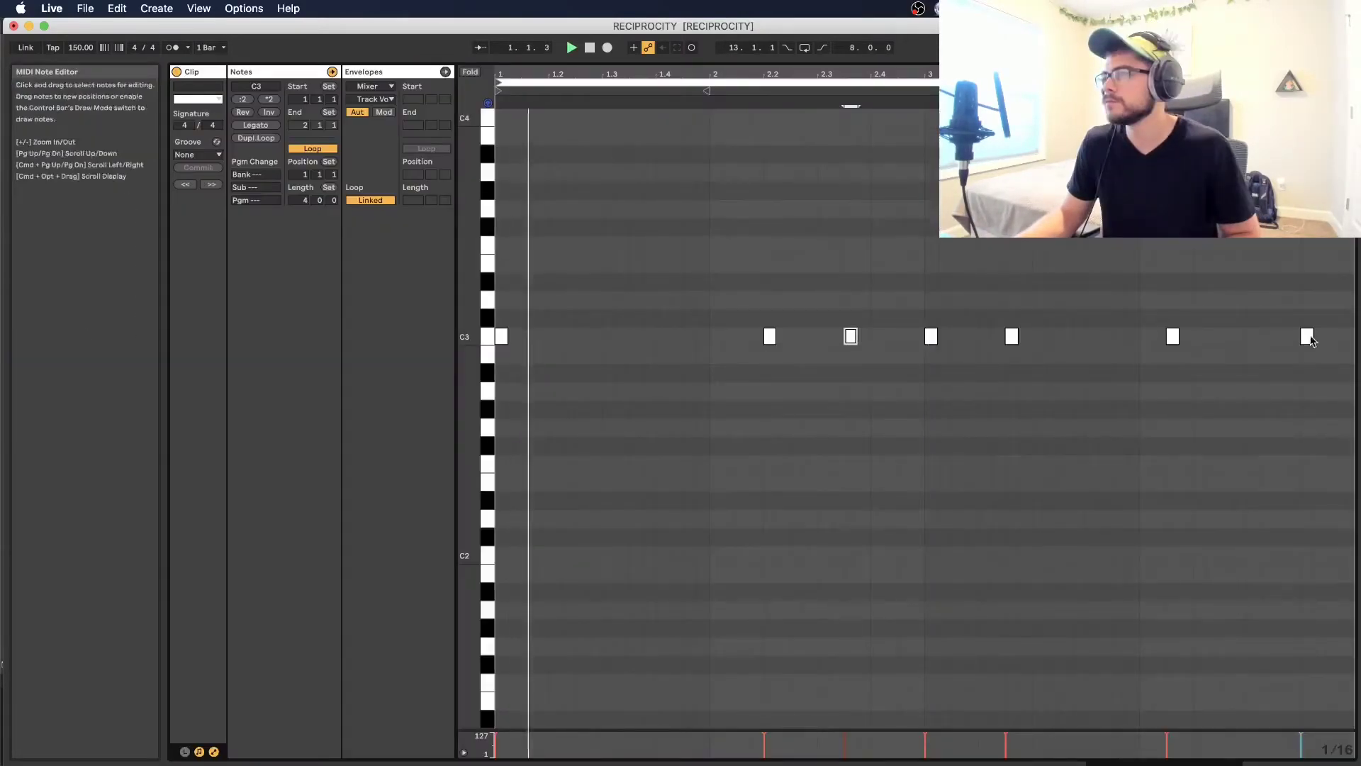
pyautogui.moveTo(1311, 337); pyautogui.dragTo(1281, 337)
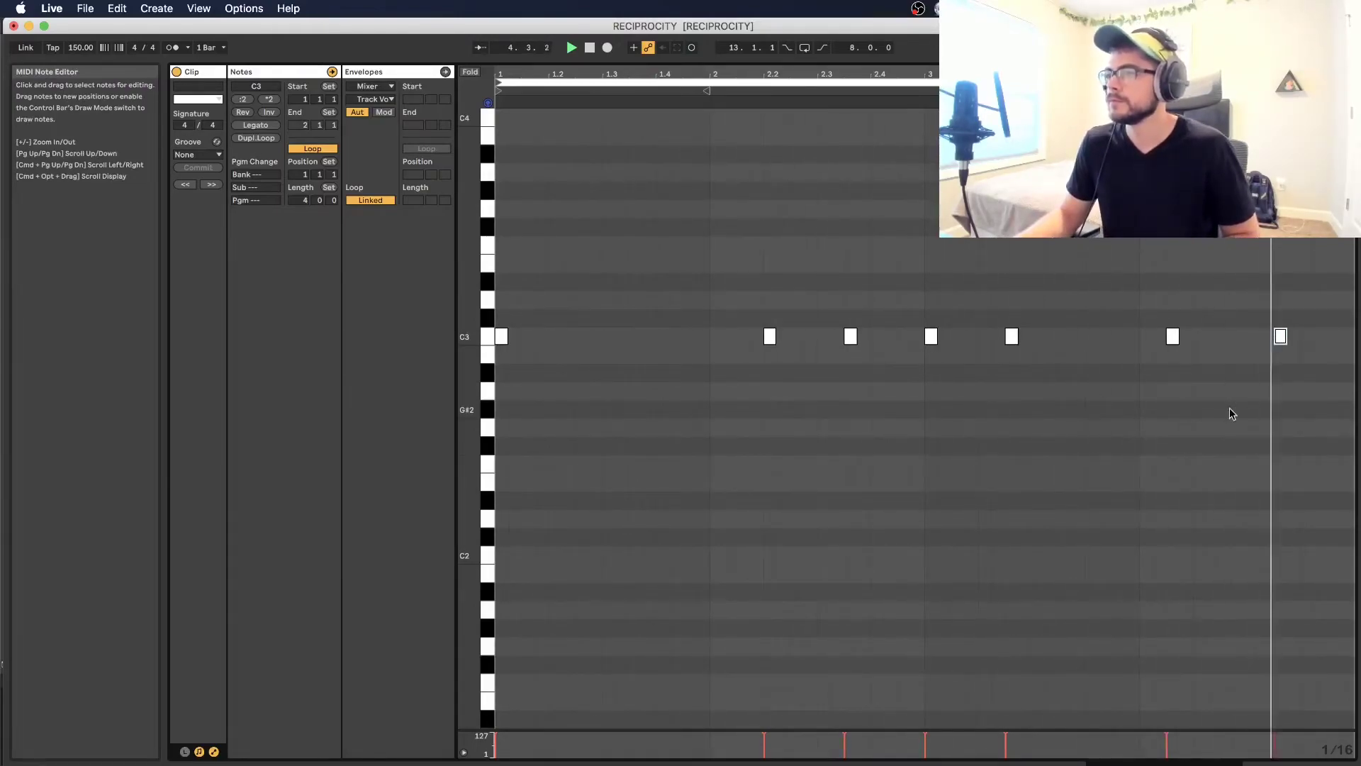
pyautogui.moveTo(1173, 337); pyautogui.dragTo(1199, 336)
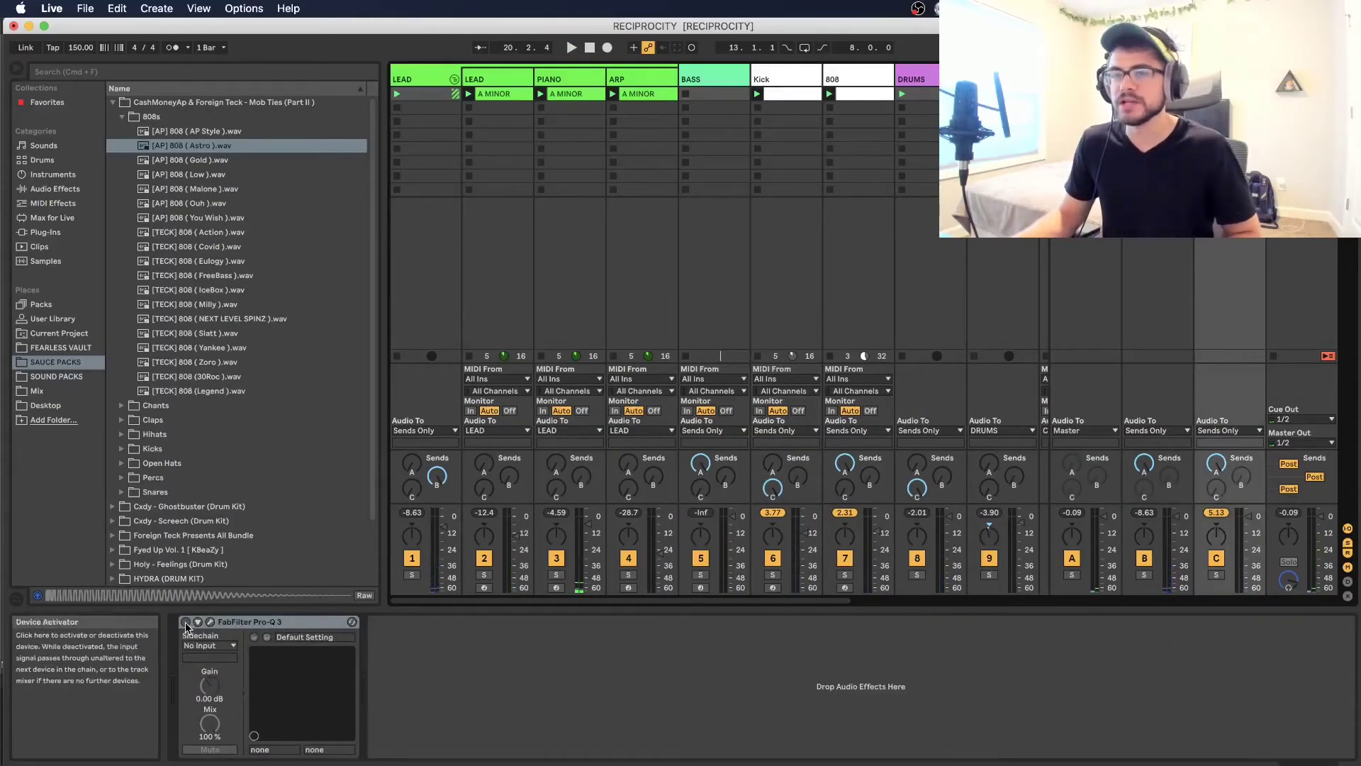
# Step: Inspect the FabFilter Pro-Q 3 curve on the C-DRUMS return and enable the EQ while the beat plays
pyautogui.click(210, 622)
pyautogui.moveTo(427, 101); pyautogui.dragTo(469, 61)
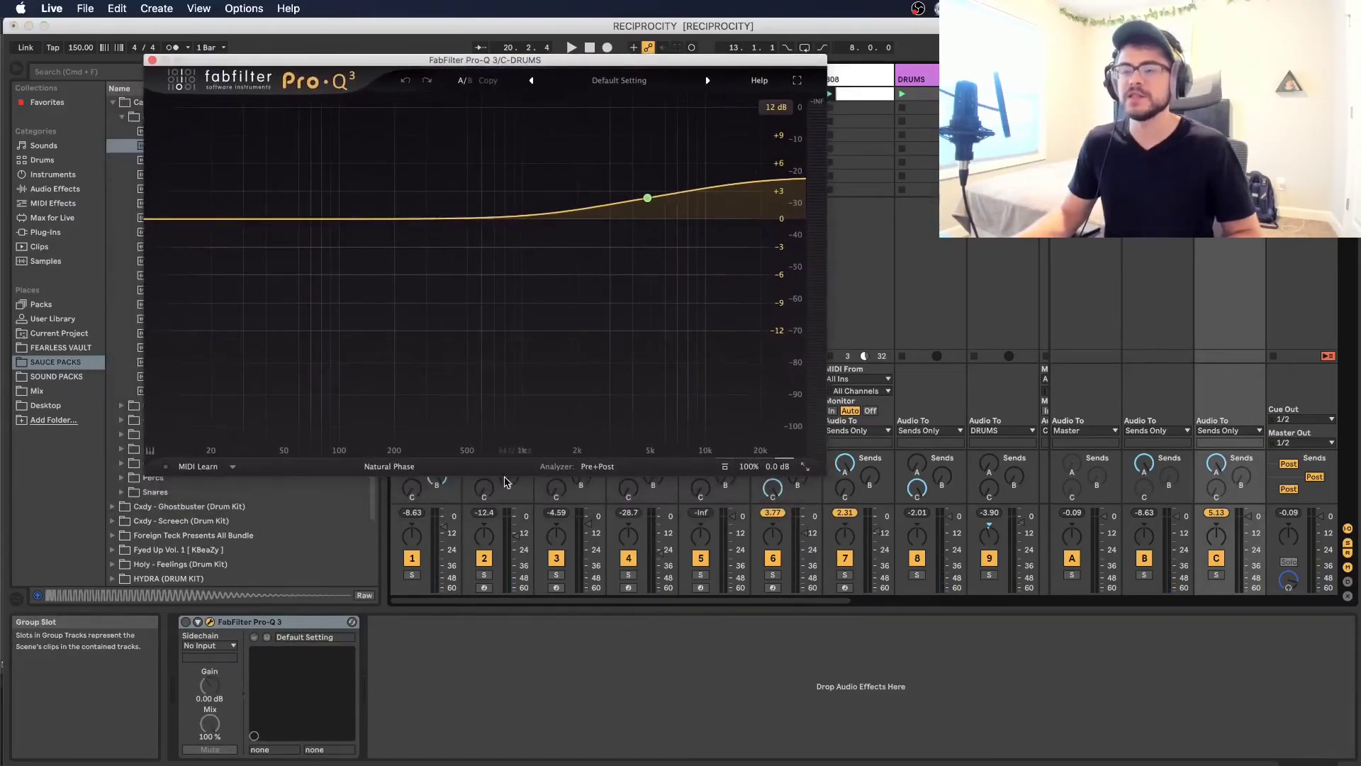
pyautogui.press('space')
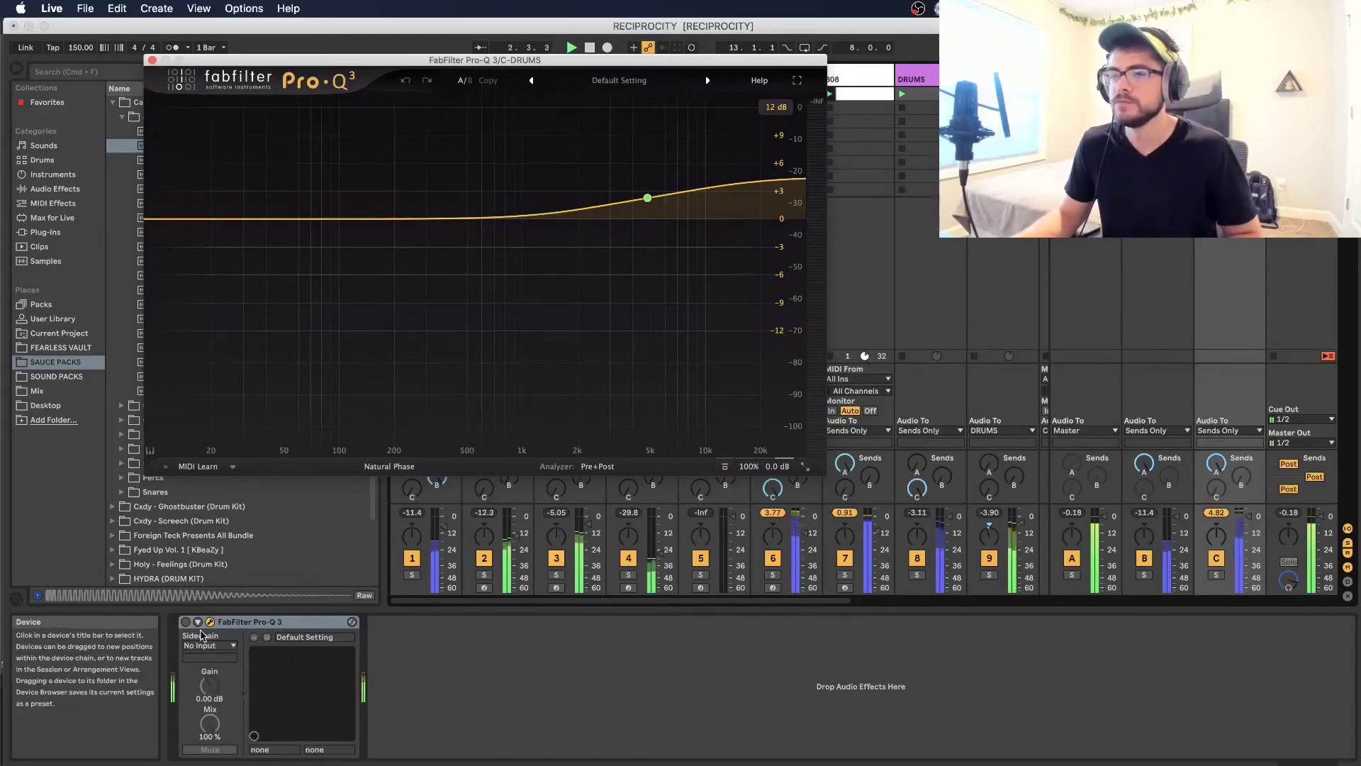
pyautogui.click(185, 623)
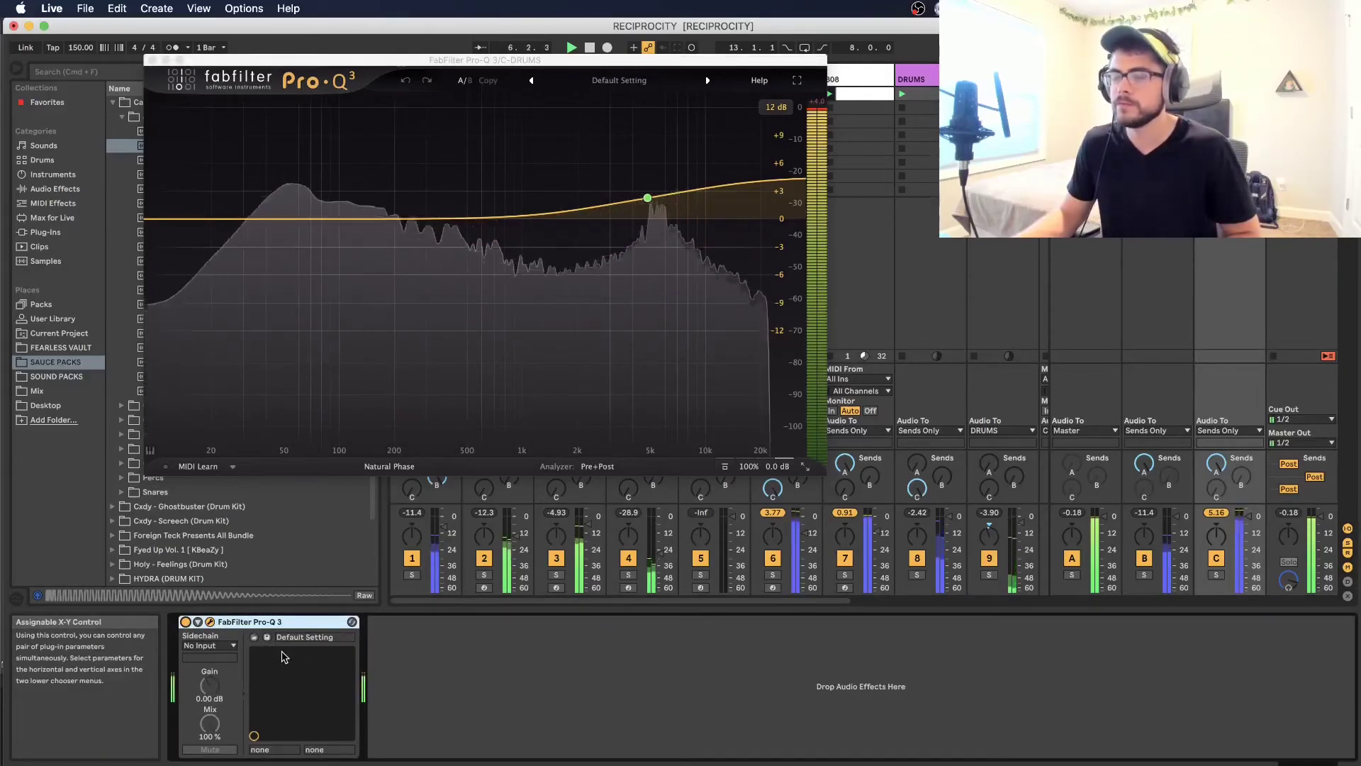
pyautogui.click(153, 61)
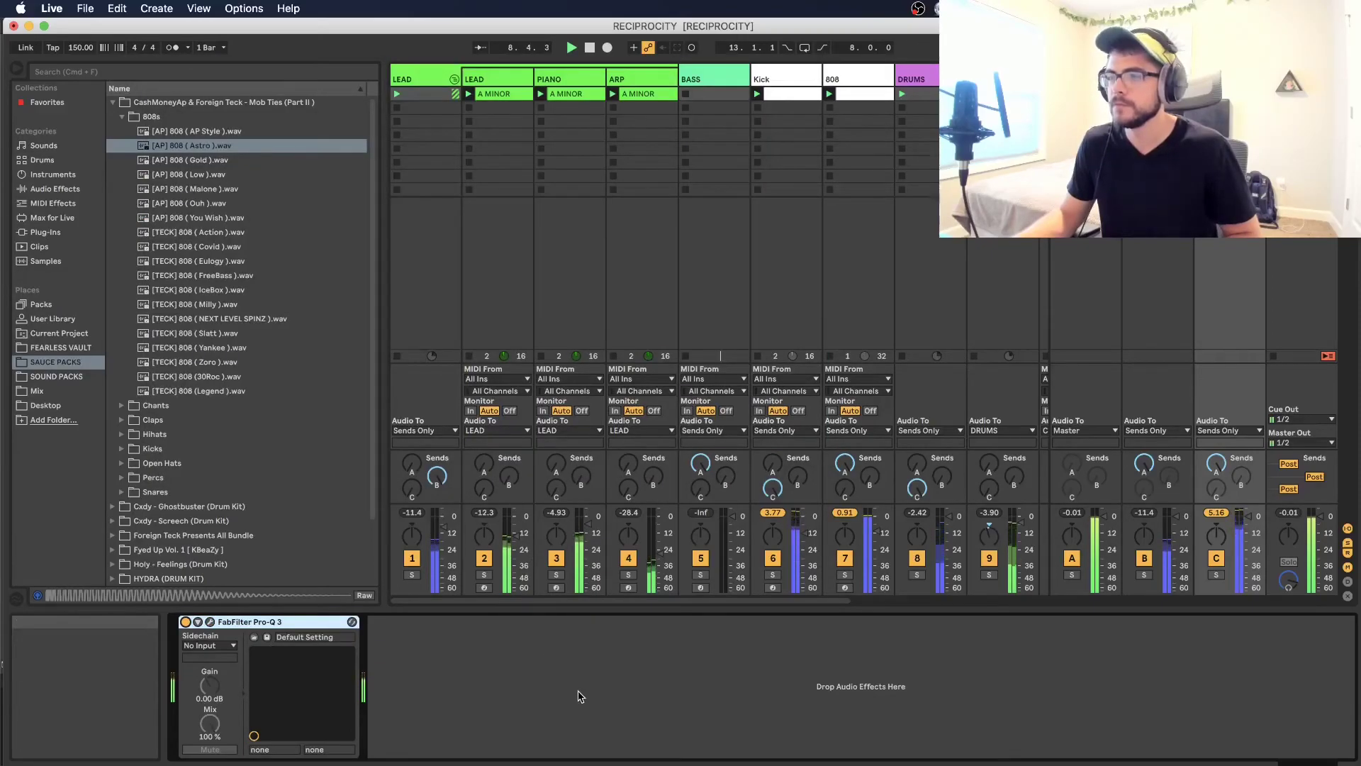